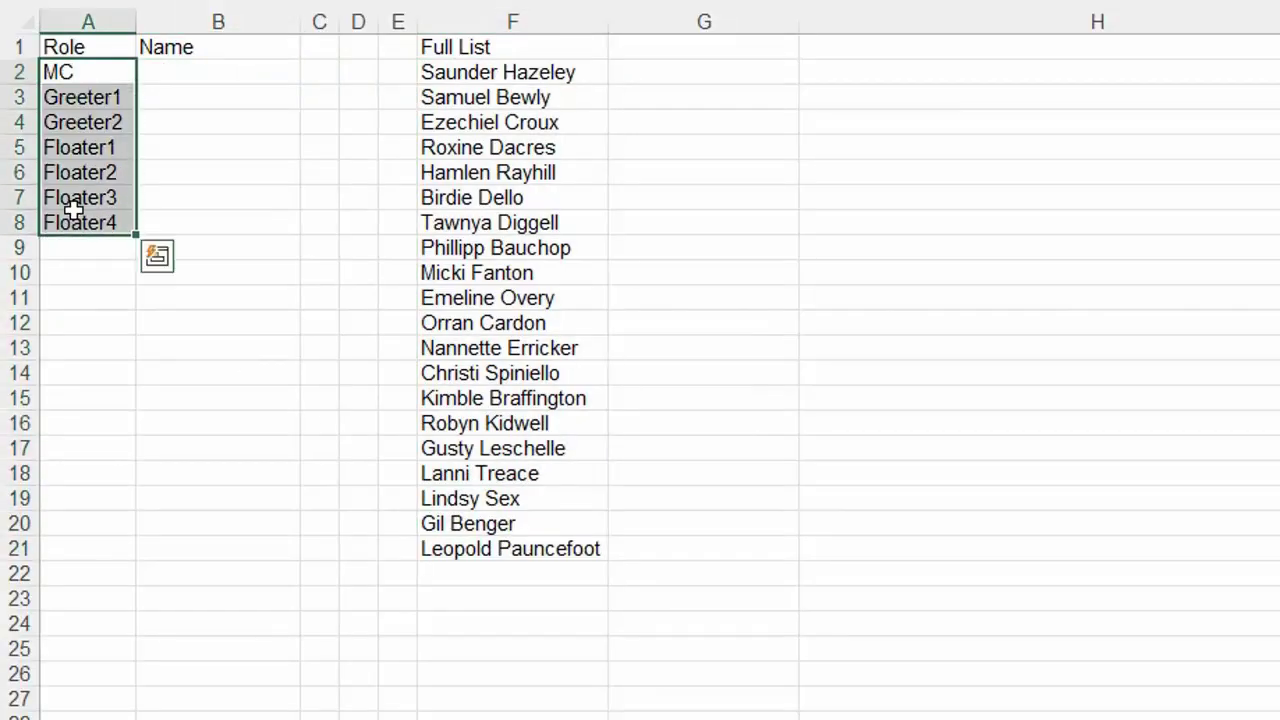
click(195, 68)
click(313, 72)
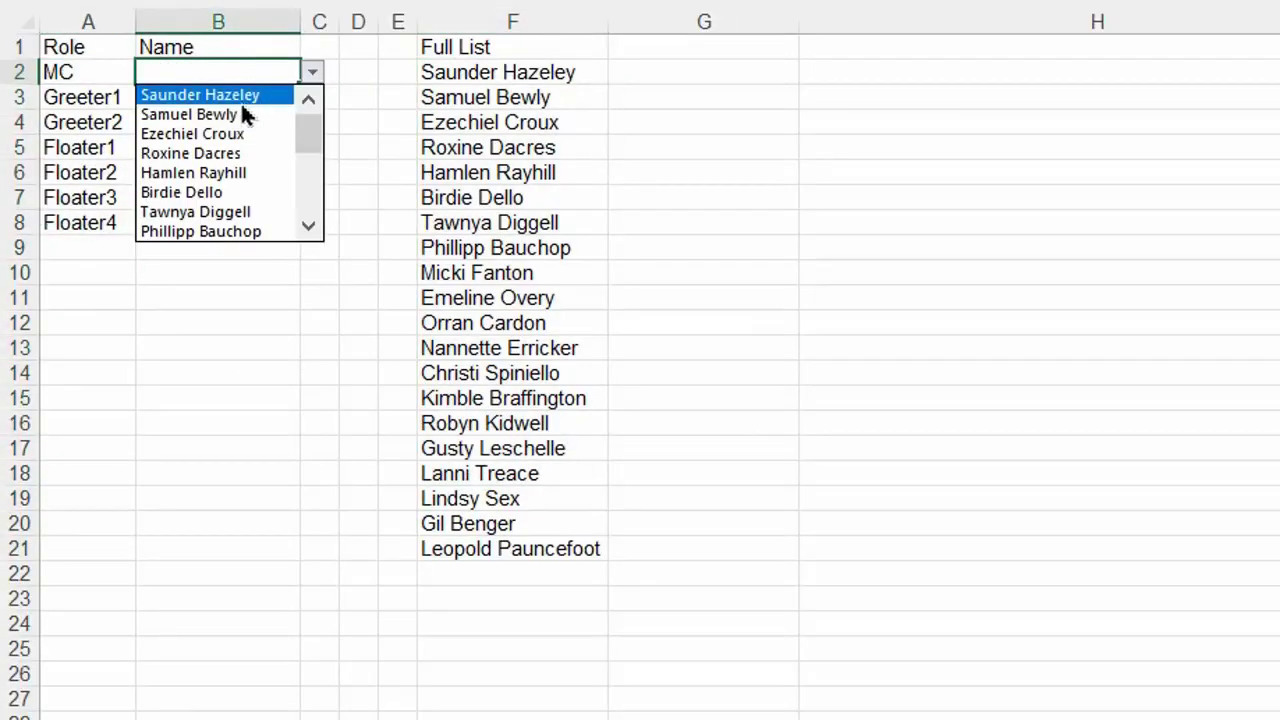
click(230, 95)
click(231, 100)
click(312, 96)
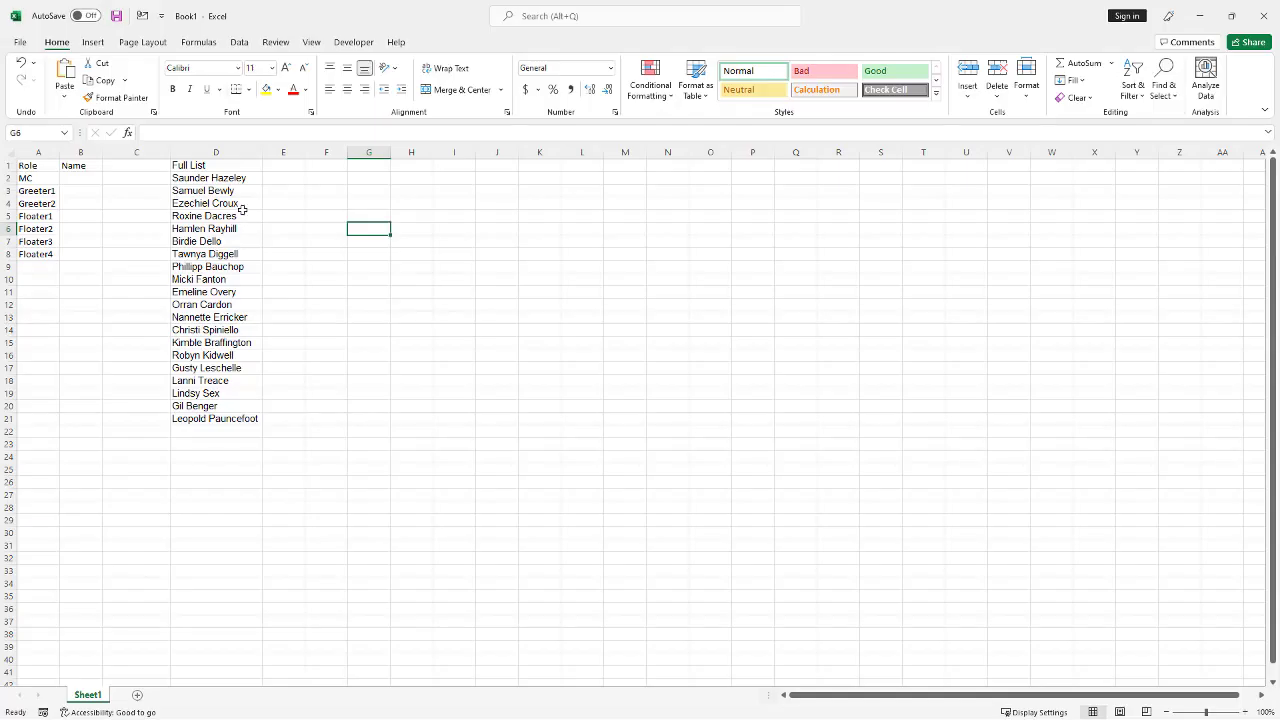
Enter the heading 'Dropdown Filter' in E1 and autofit column E to fit it.
drag(215, 168, 226, 428)
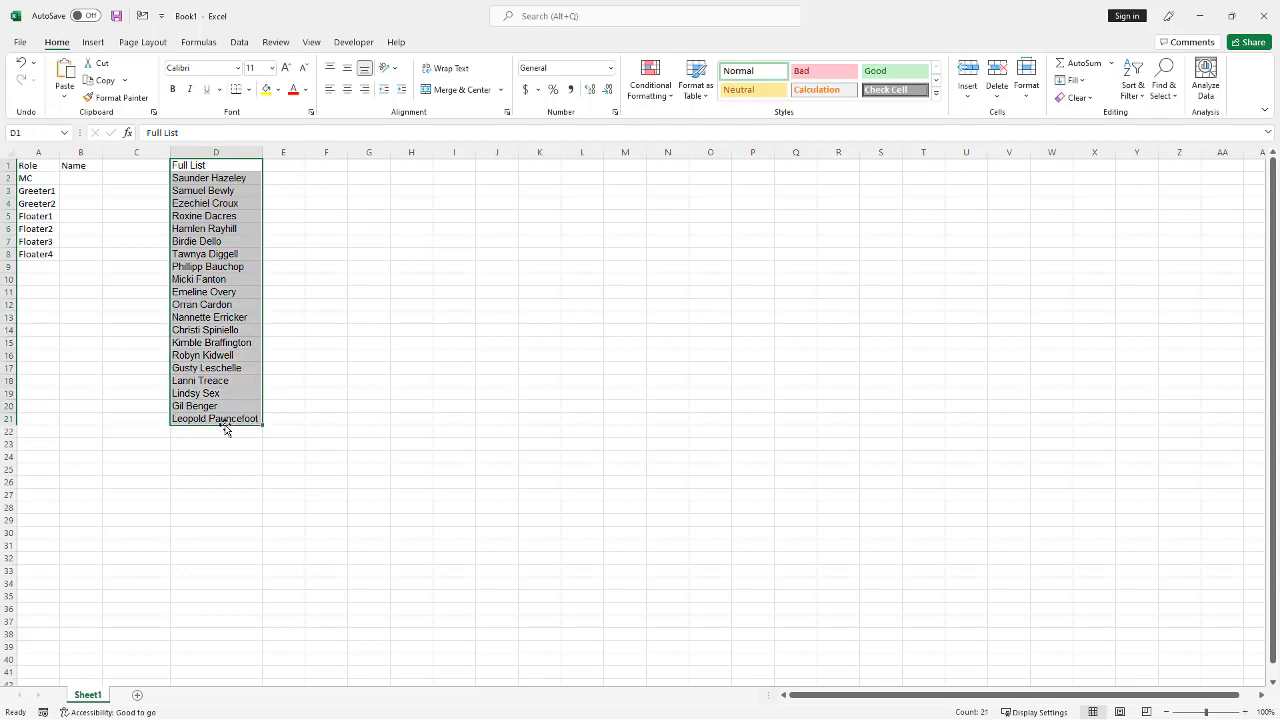
click(73, 178)
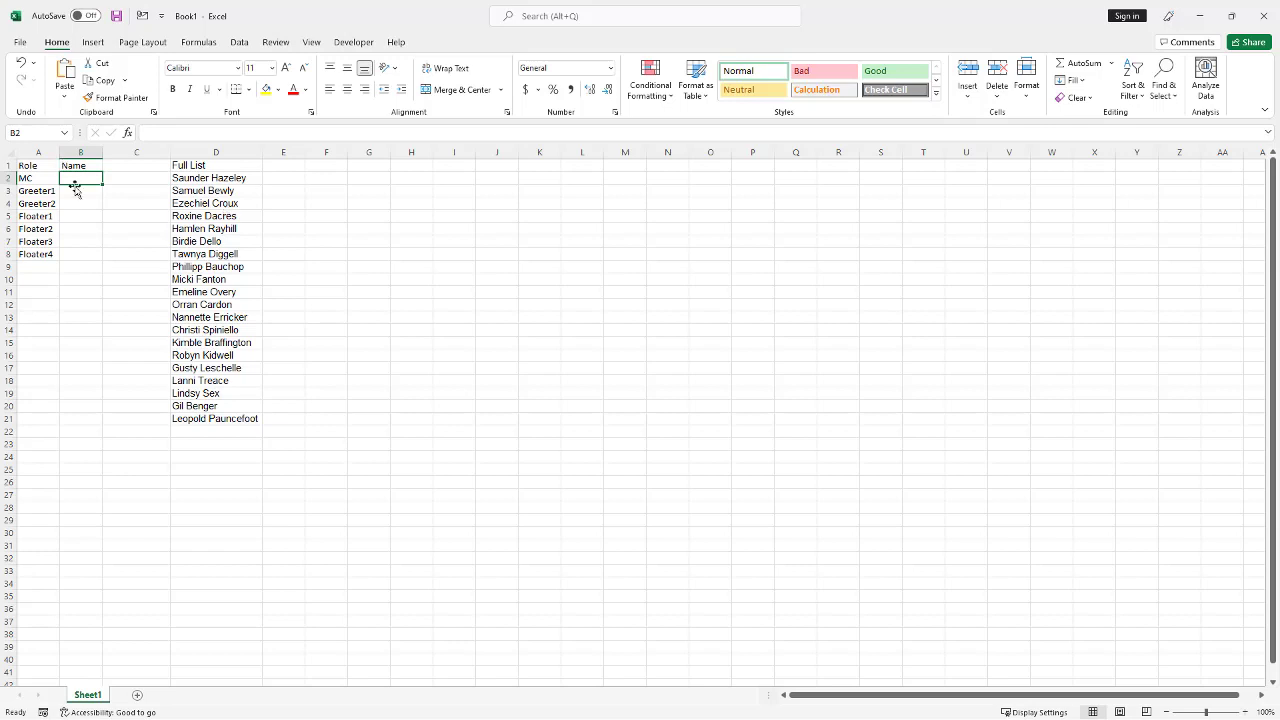
click(292, 167)
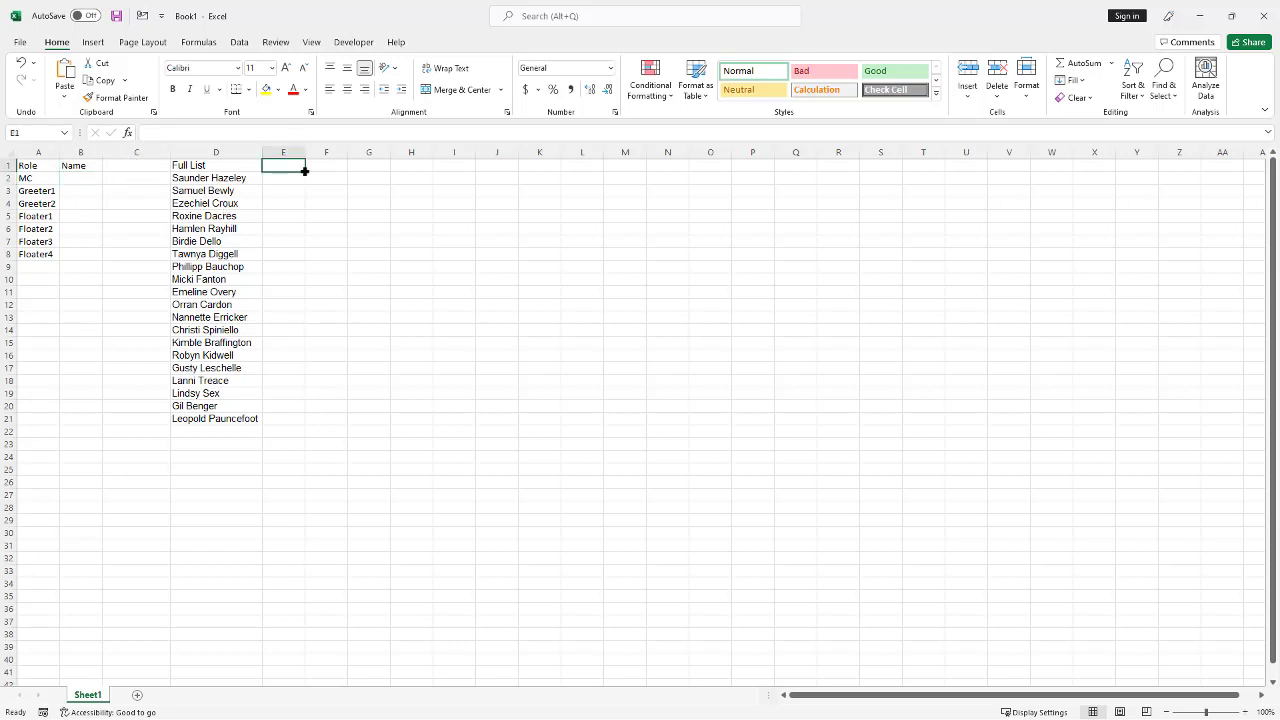
text(Drop)
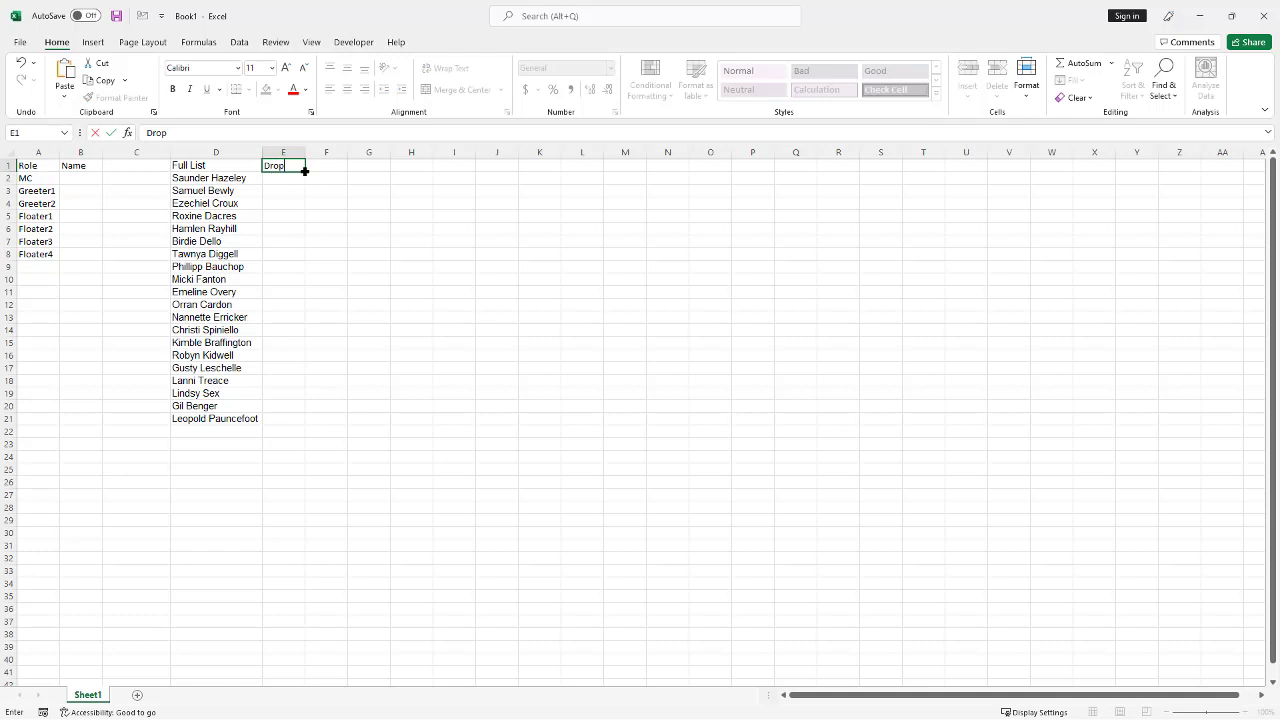
text(down Filter)
key(Return)
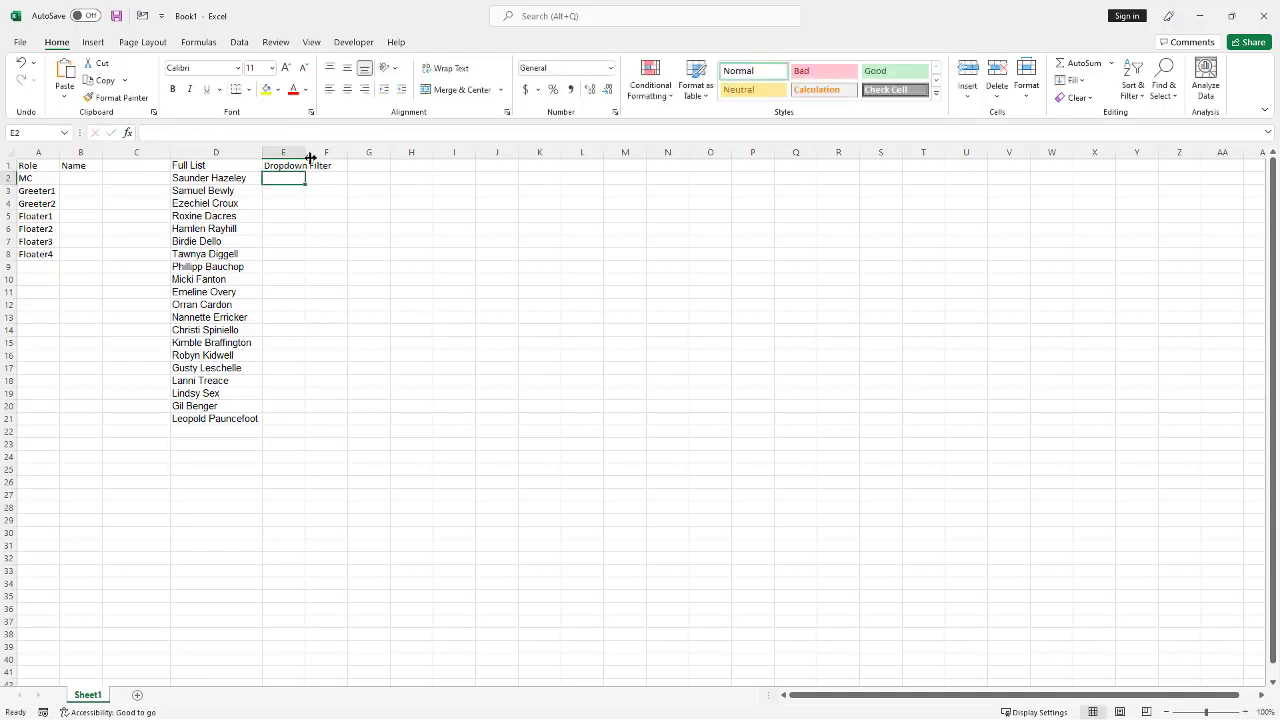
double_click(306, 157)
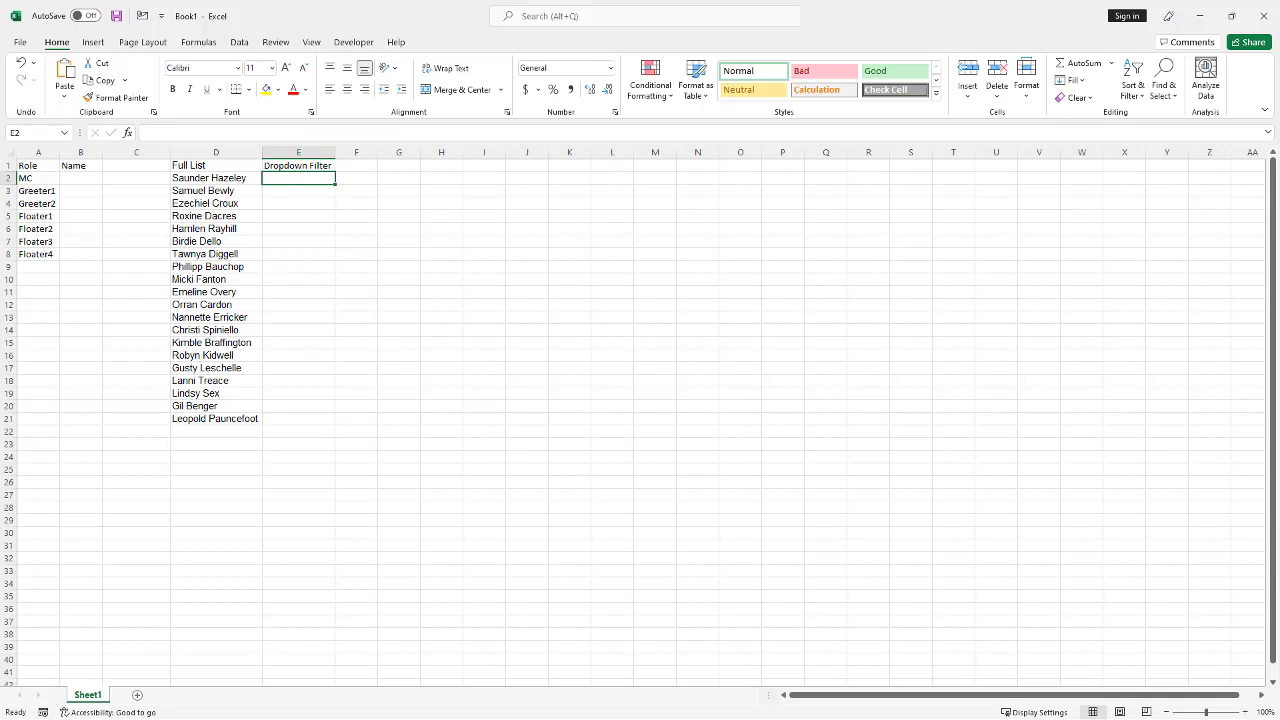
click(281, 178)
Begin E2's formula as =FILTER(D2:D21 with the Full List names as the array.
text(=)
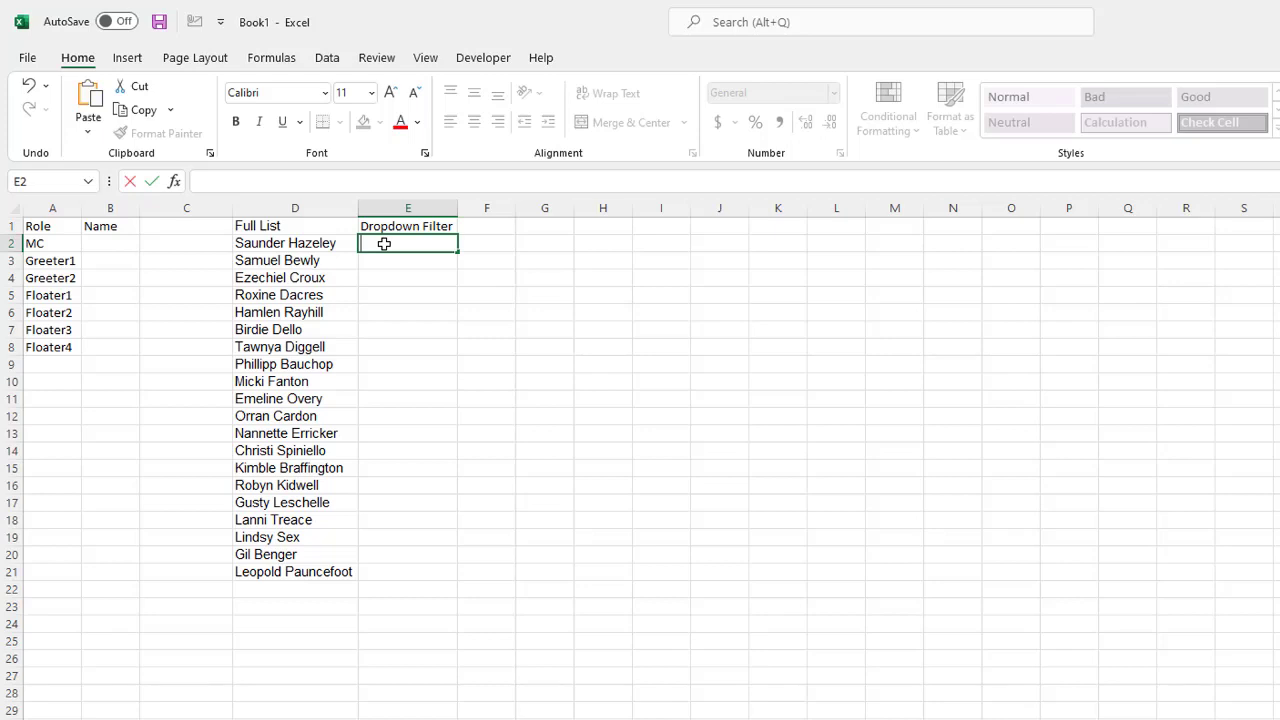
text(=)
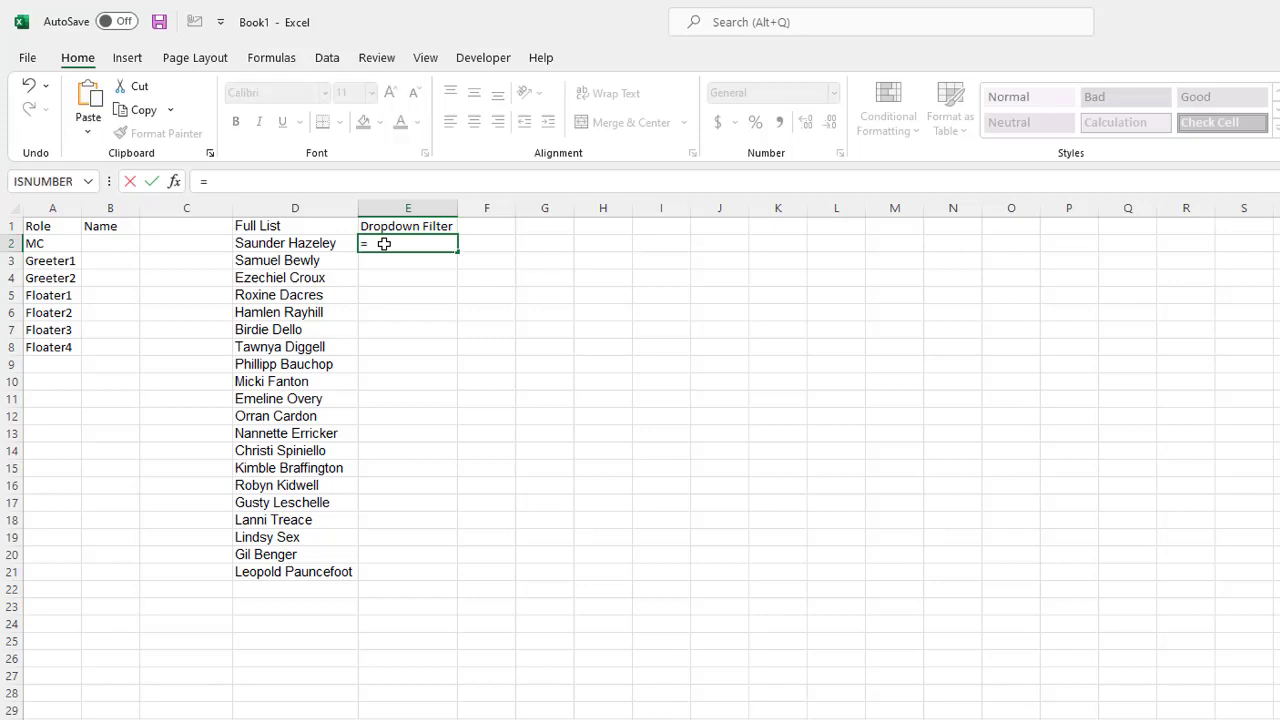
text(filter)
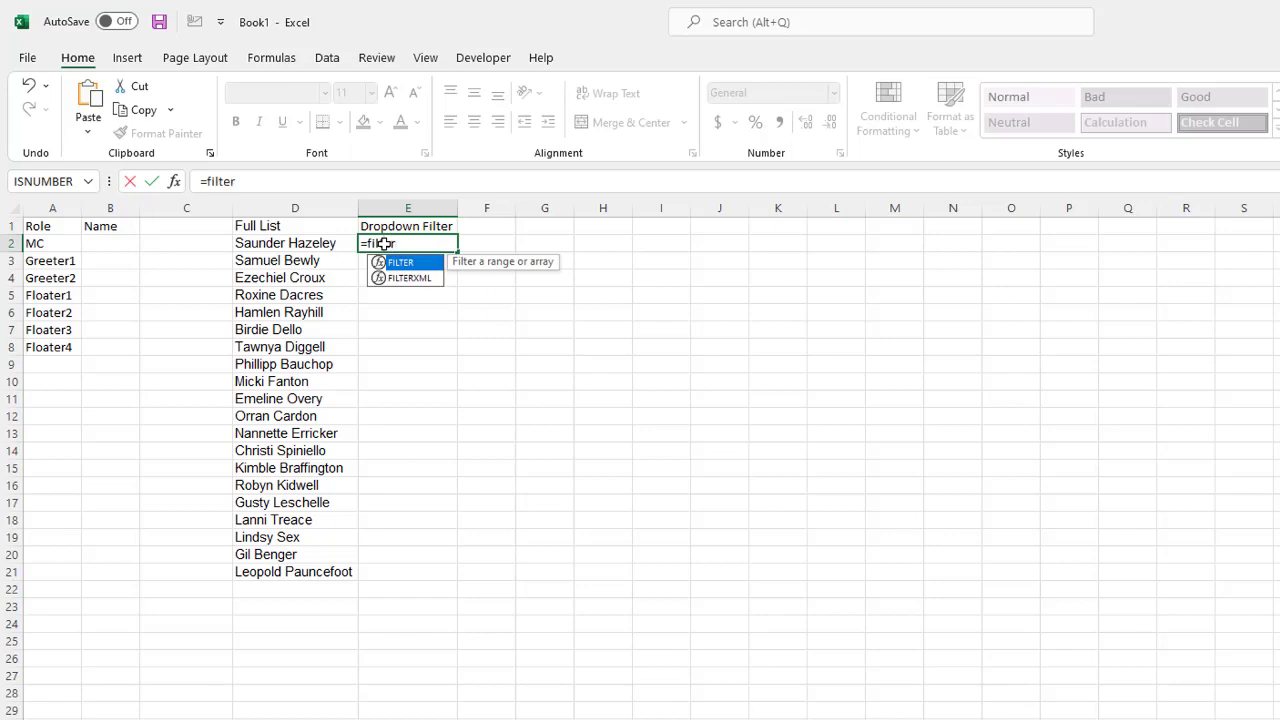
key(Tab)
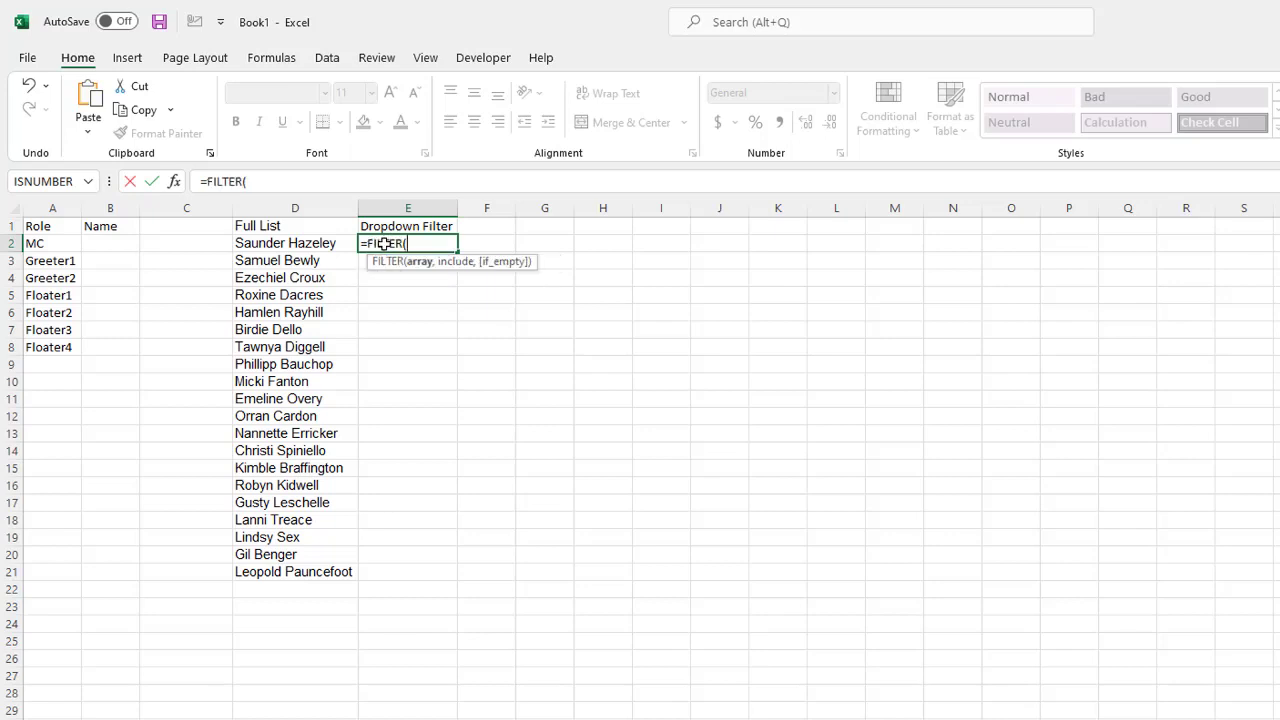
drag(275, 243, 334, 571)
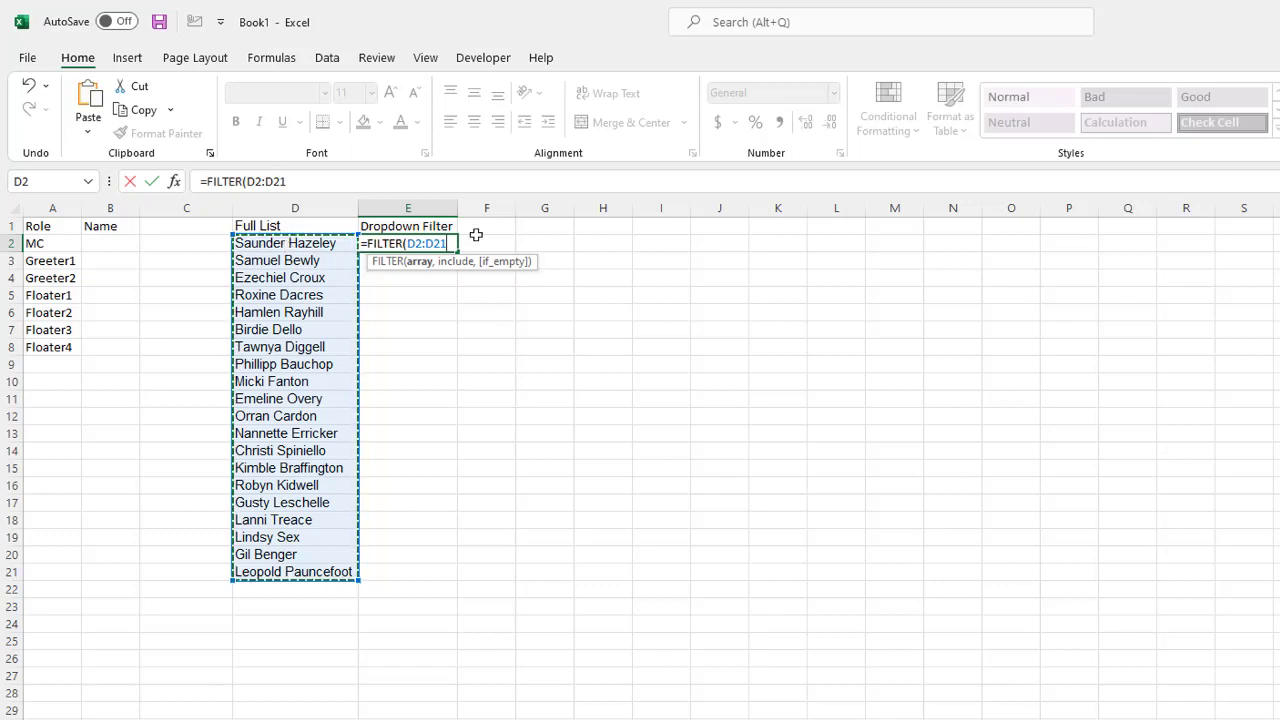
Add the include condition (D2:D21<>"") so only non-blank Full List names are kept.
click(324, 176)
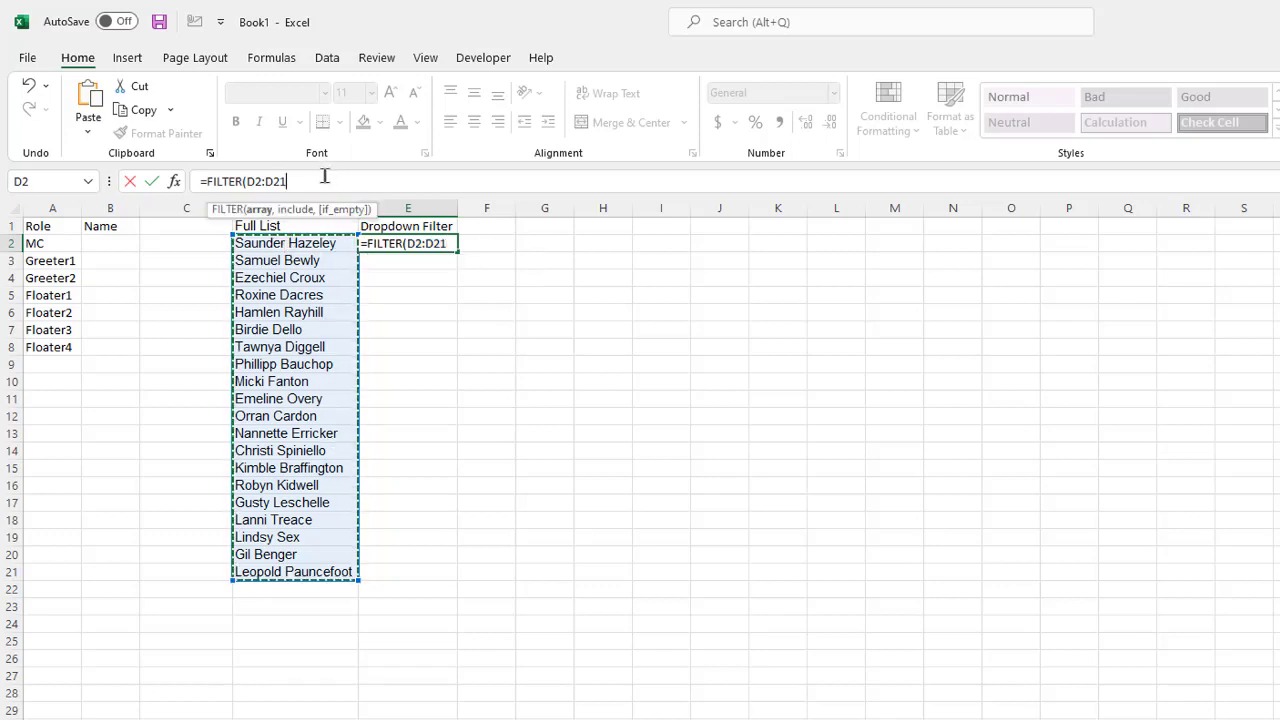
text(,)
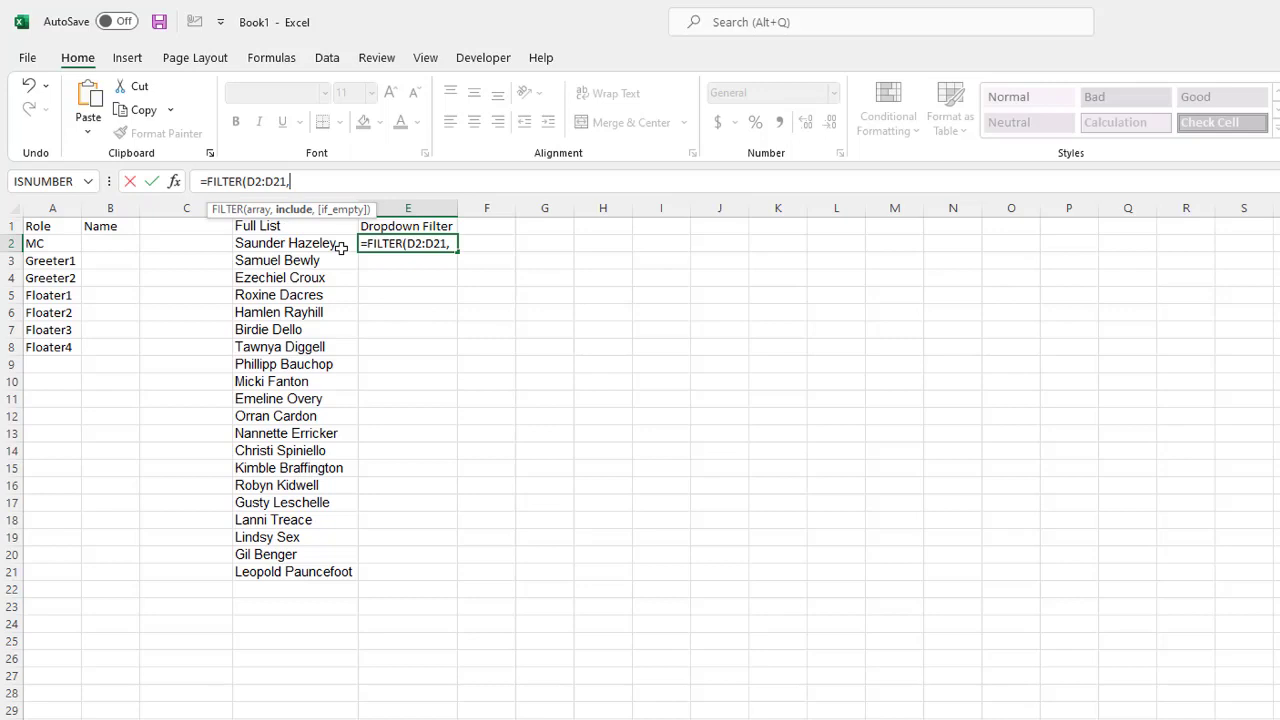
text(()
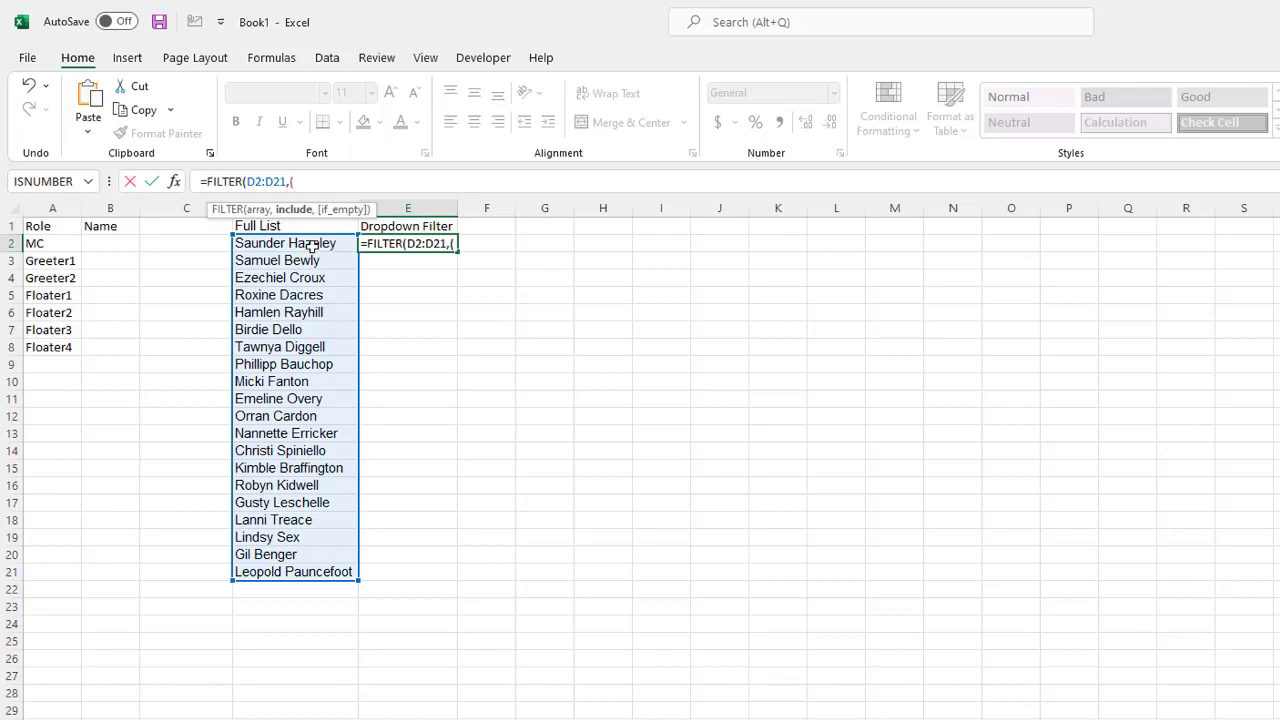
drag(308, 245, 294, 571)
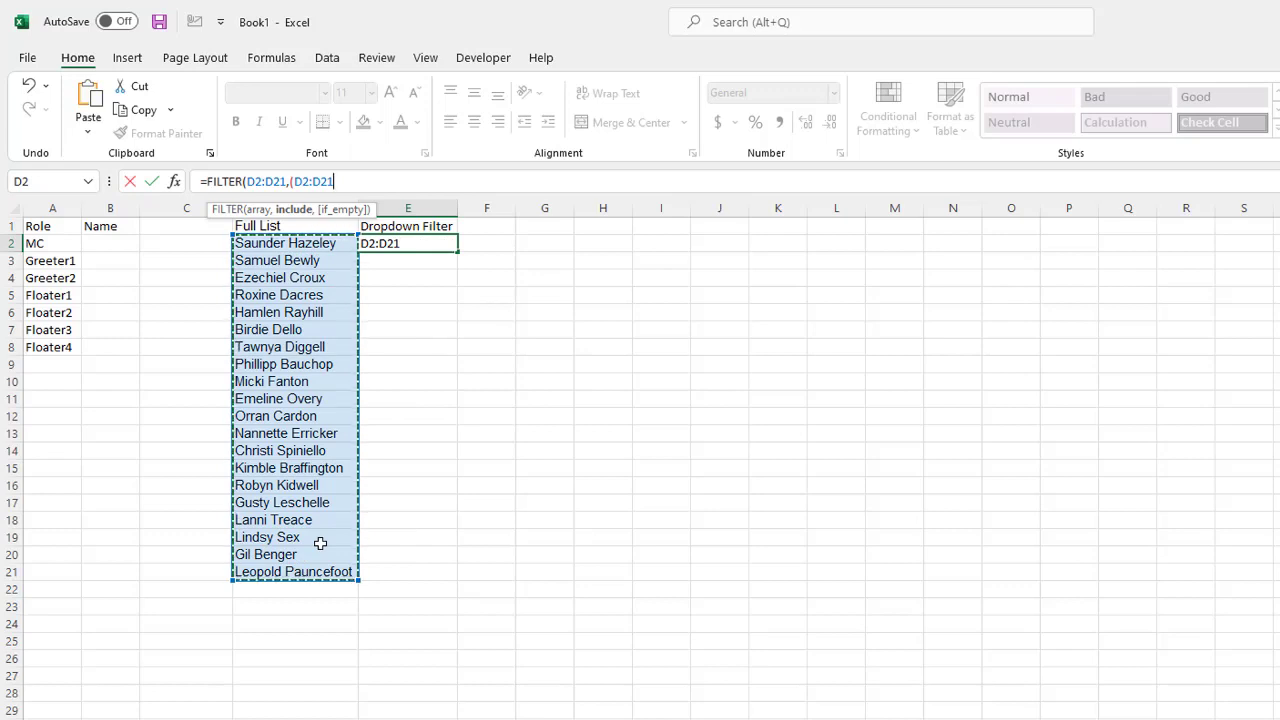
text(<>)
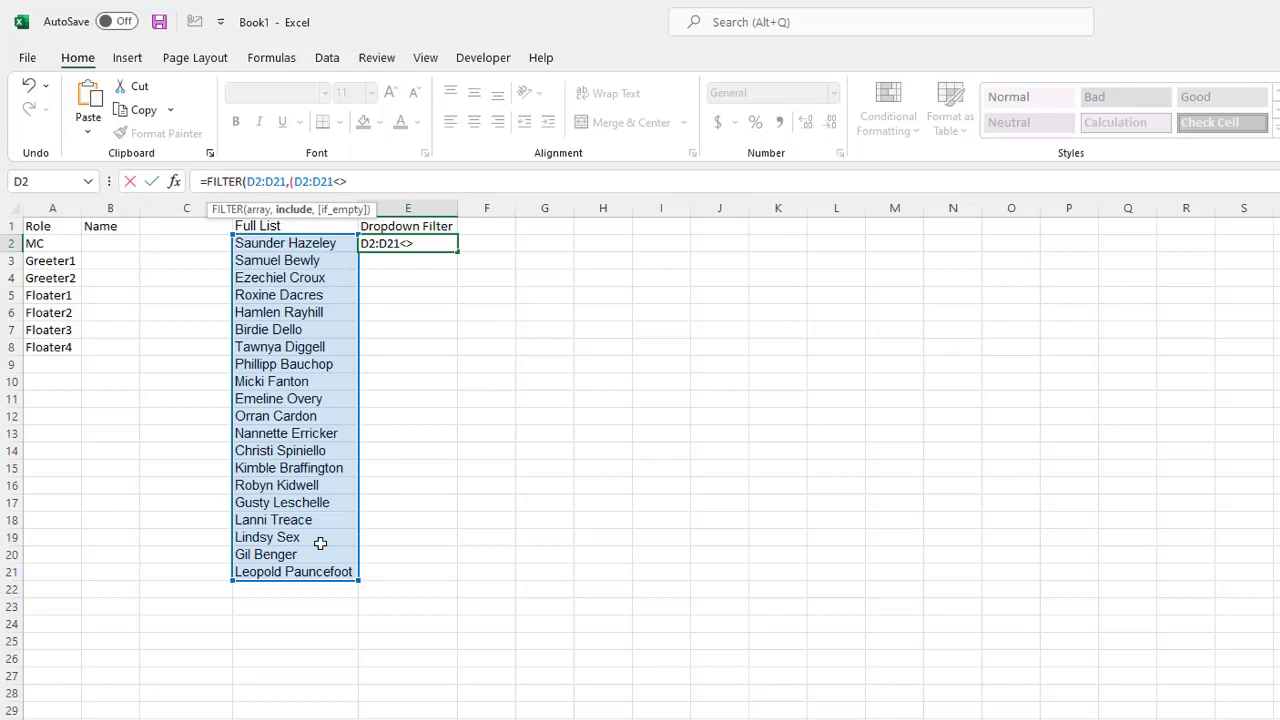
text("")*)
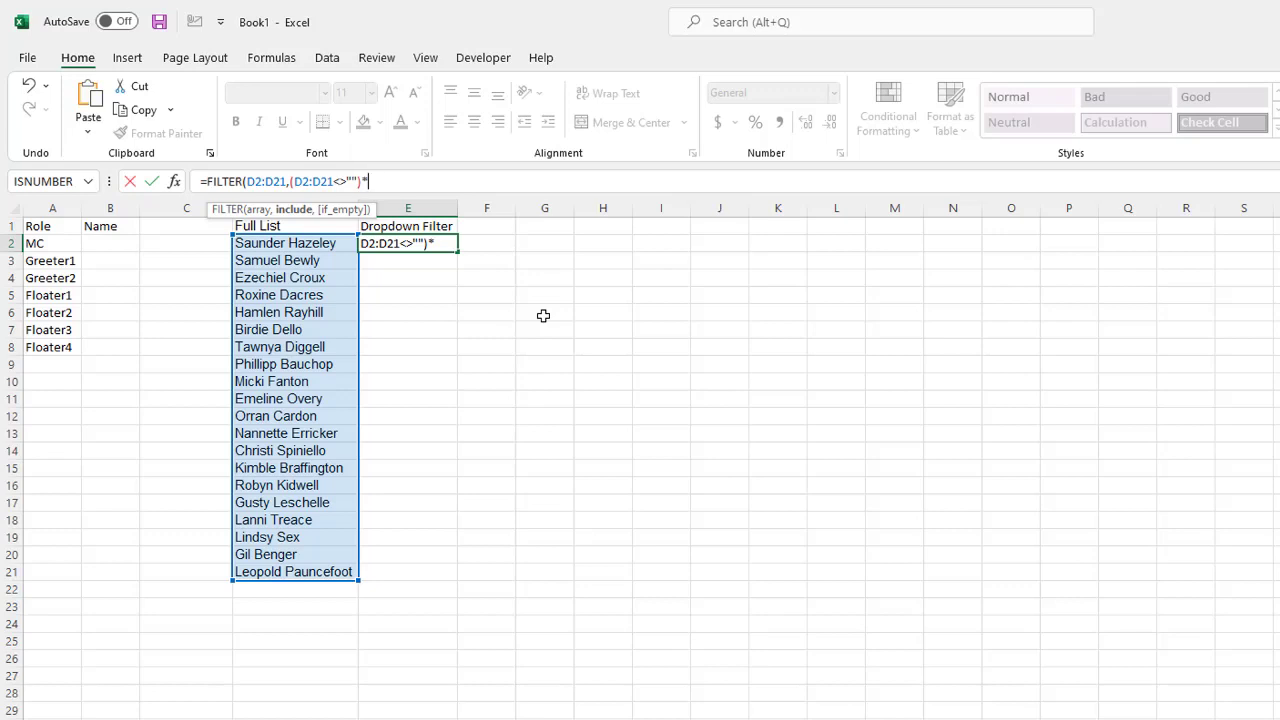
Append *(COUNTIF(B2:B8,D2:D21)=0)) and commit, spilling available names down E2:E21.
text((counti)
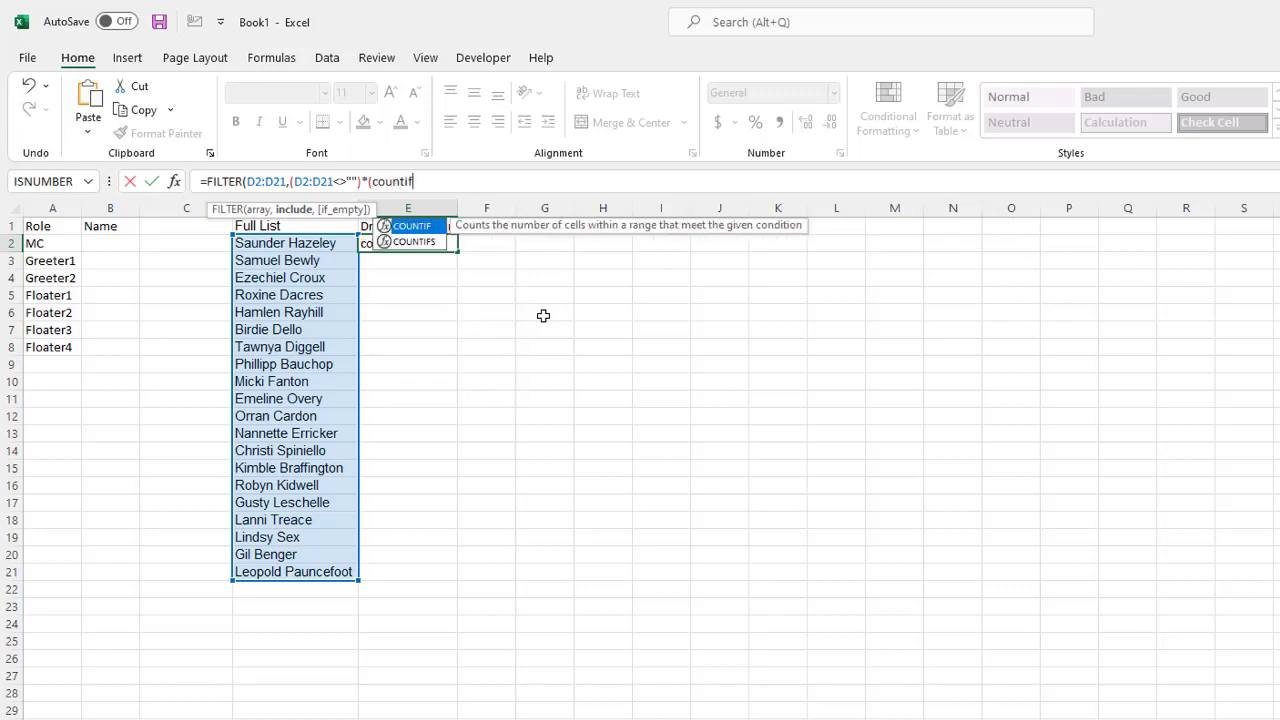
text(f)
key(Tab)
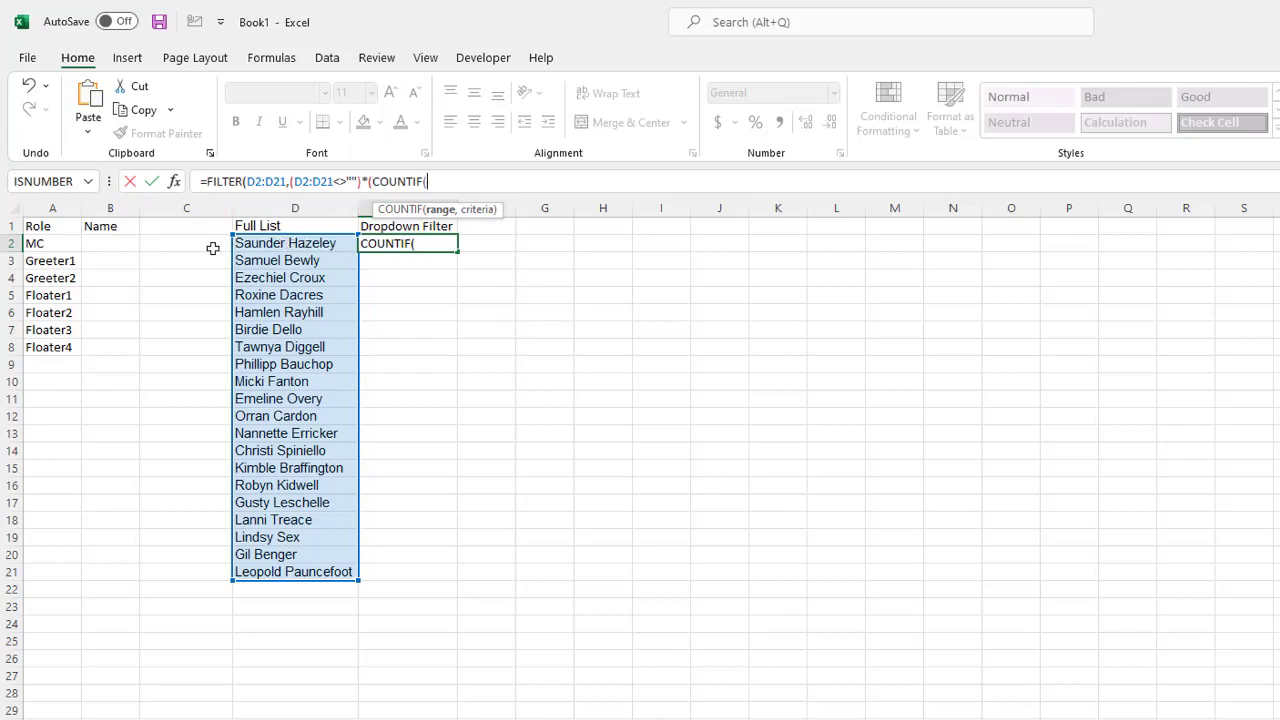
drag(103, 248, 122, 348)
text(,)
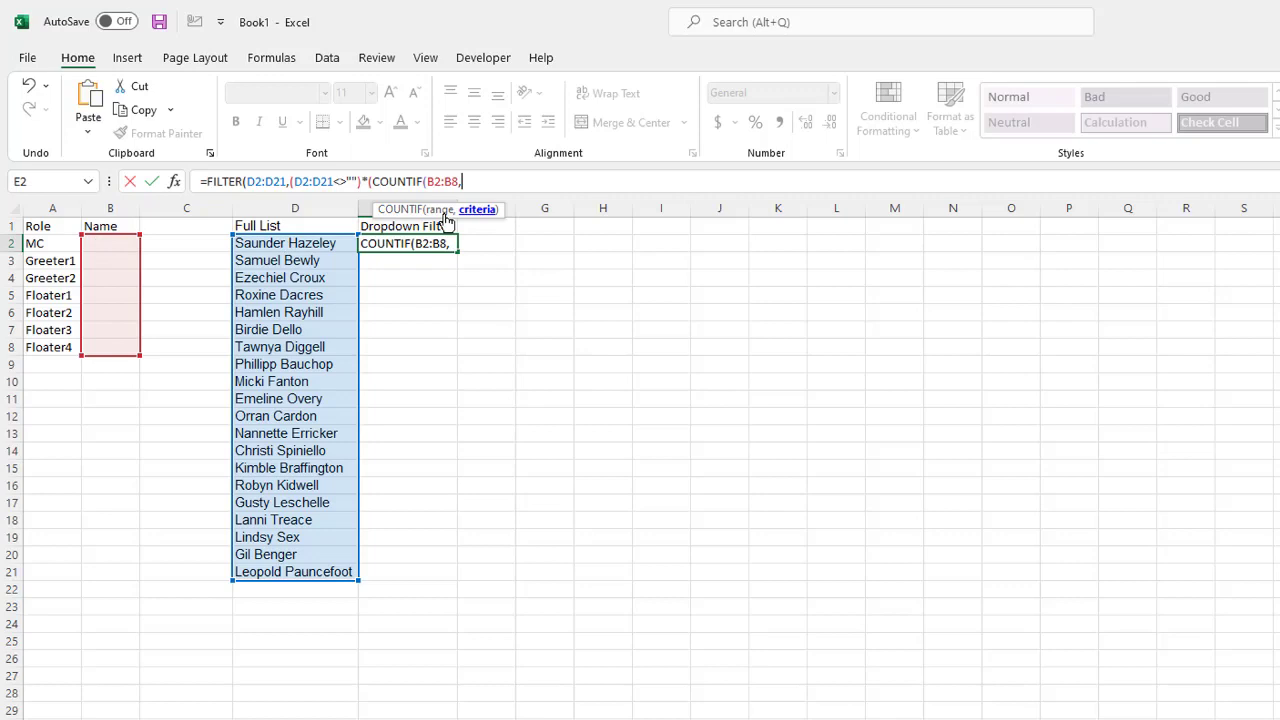
drag(345, 242, 323, 570)
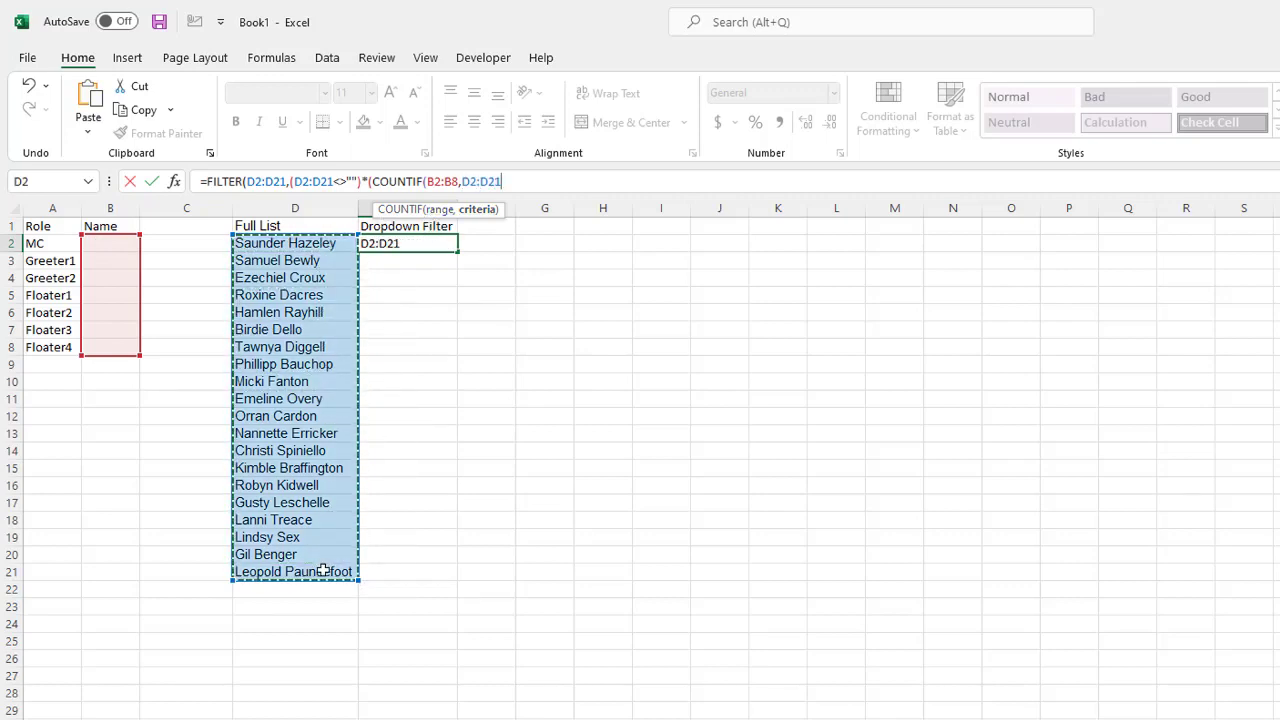
text()=)
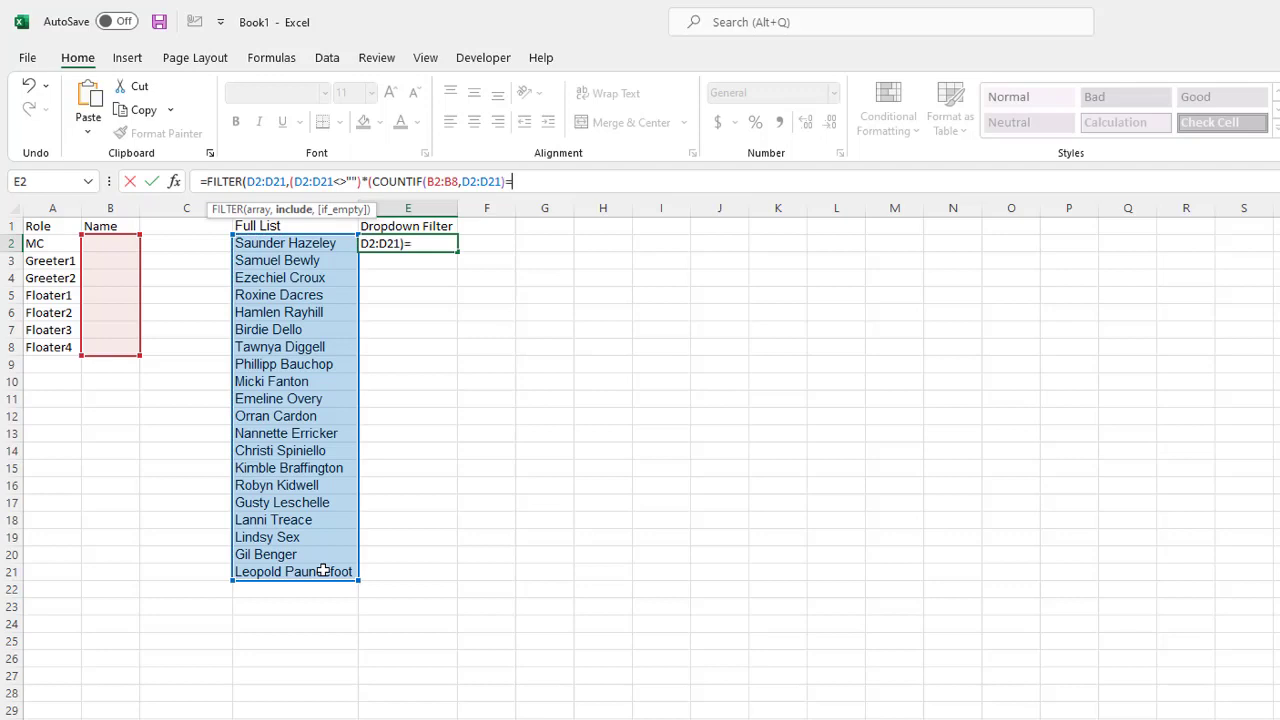
text(0)
text())
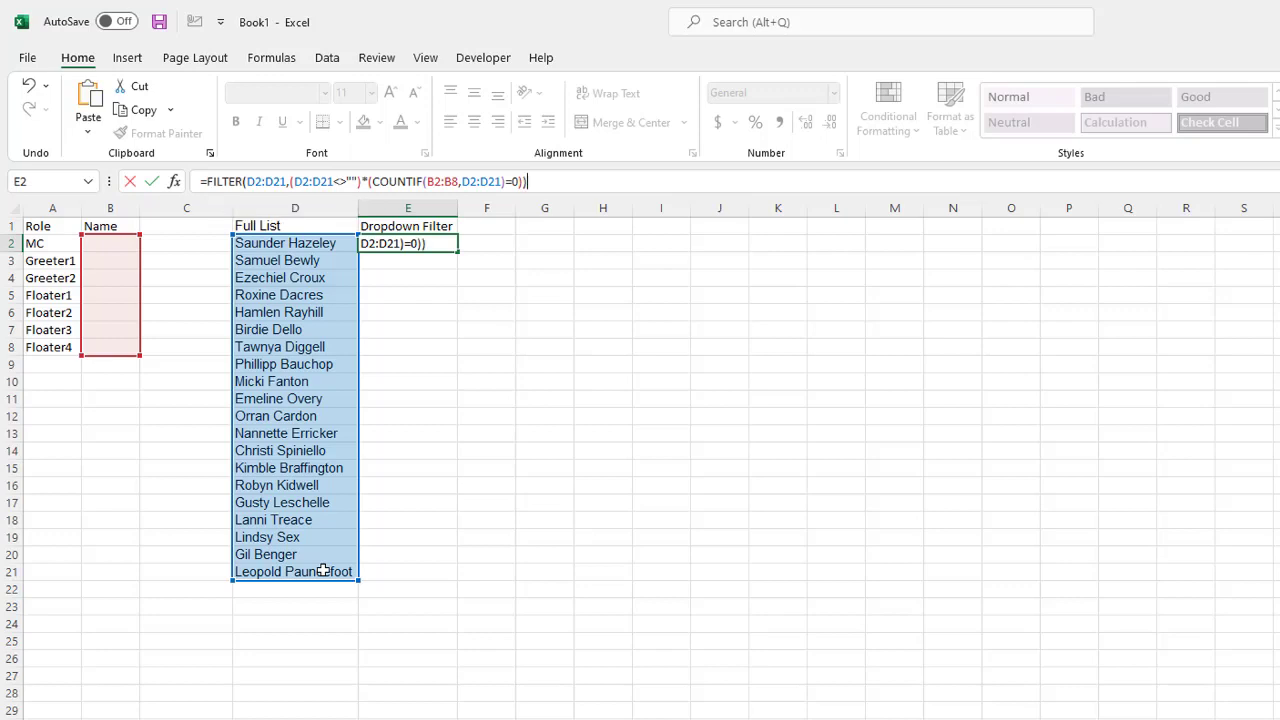
key(Return)
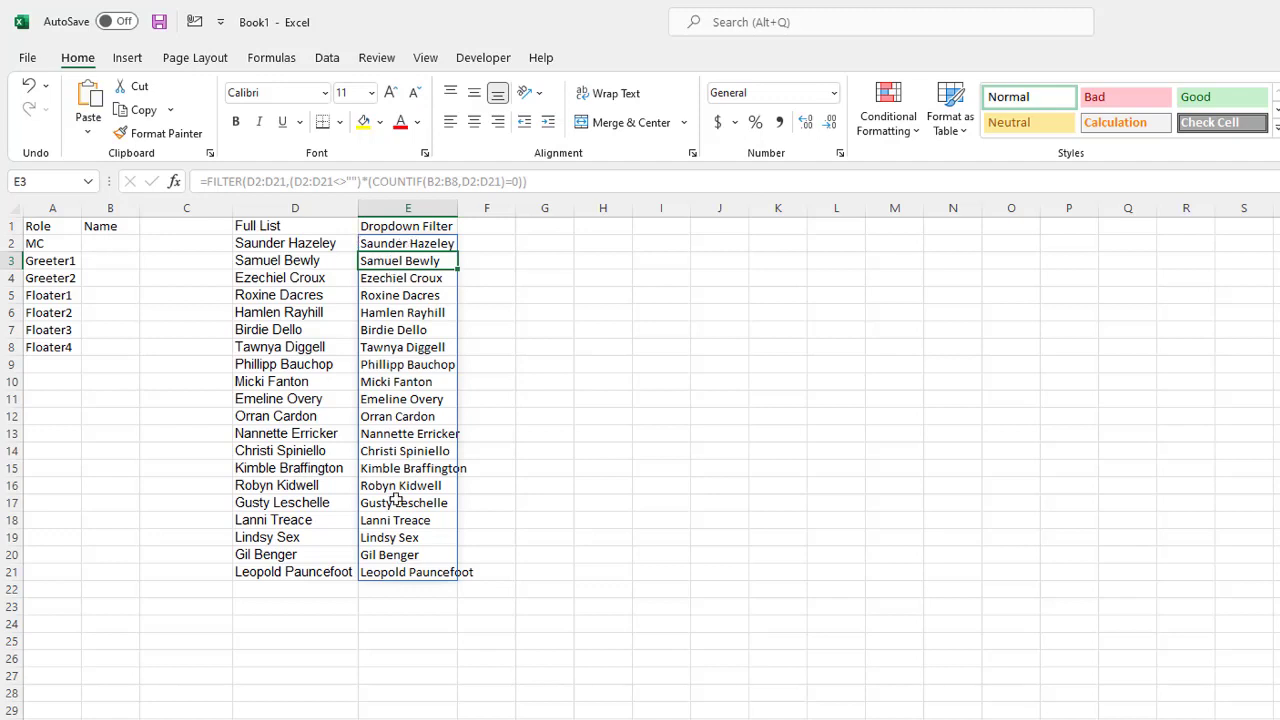
click(400, 243)
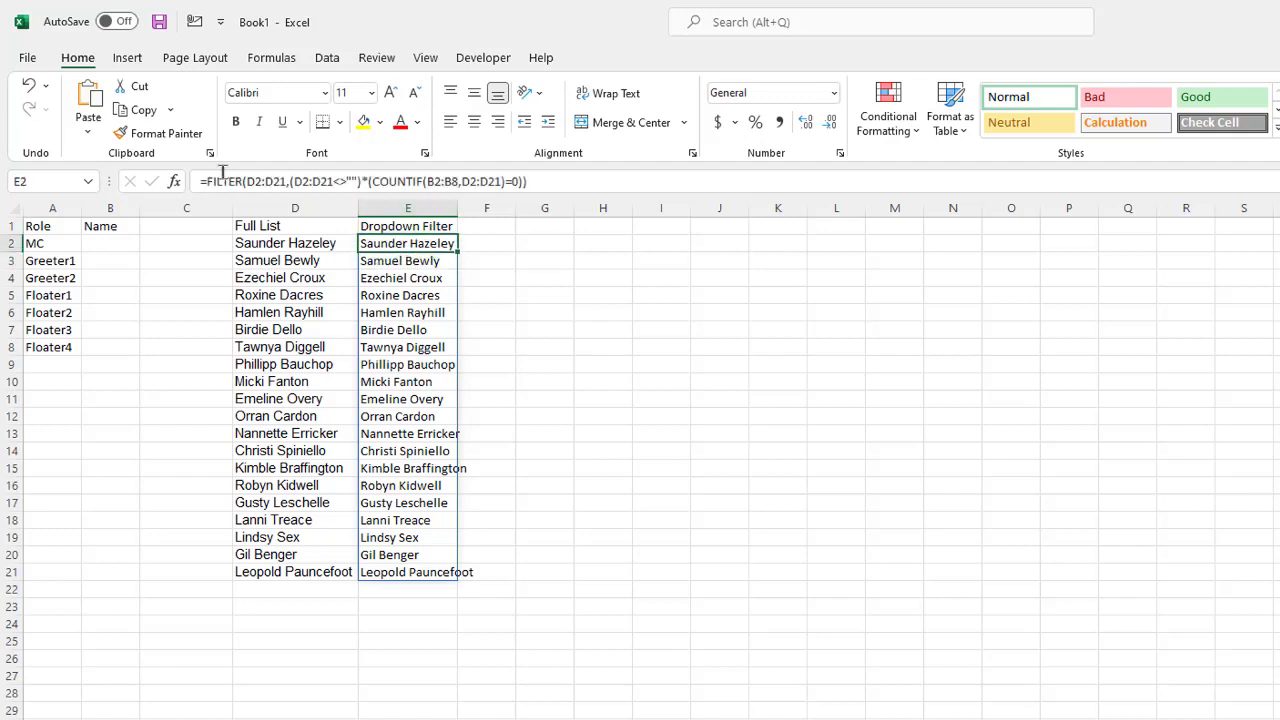
click(410, 261)
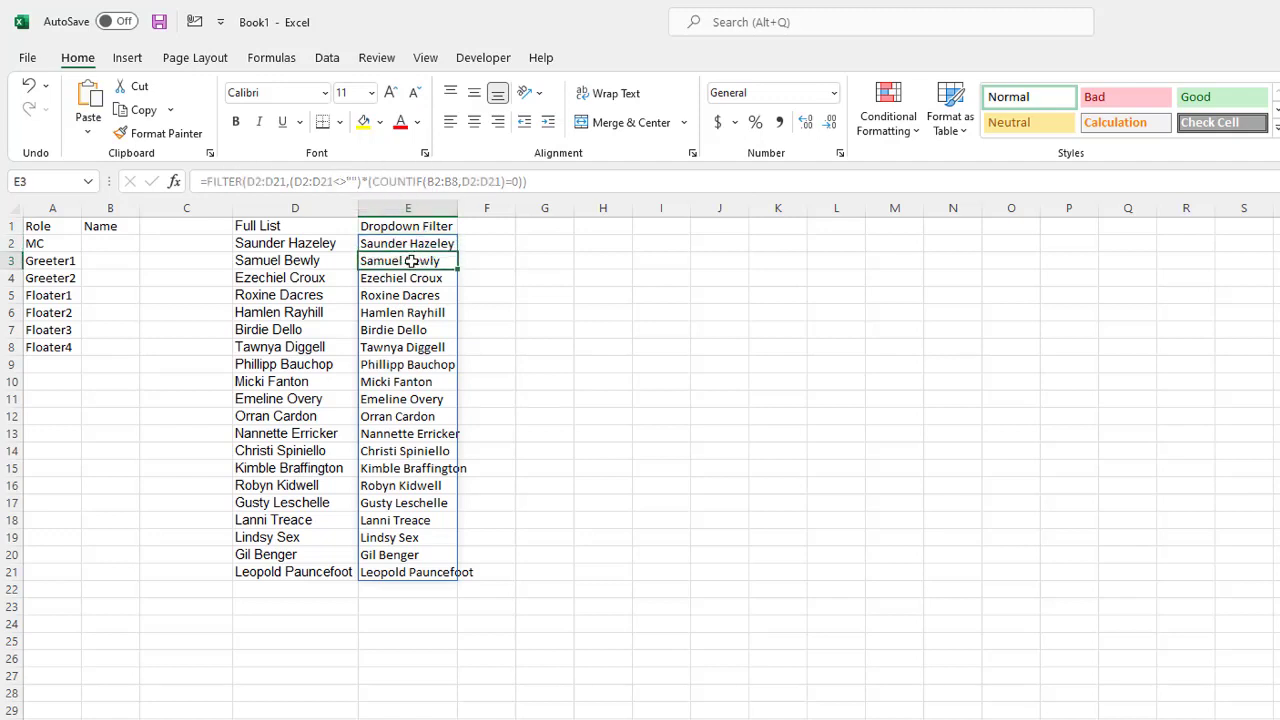
click(405, 244)
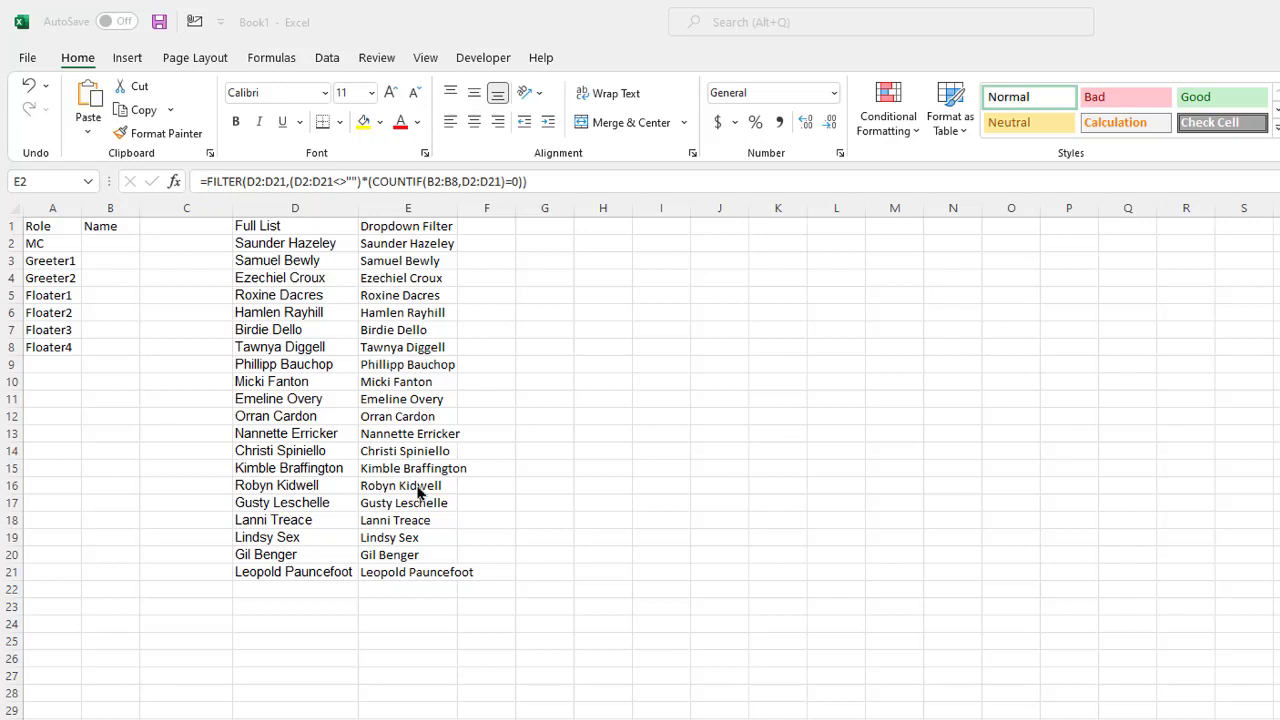
click(542, 240)
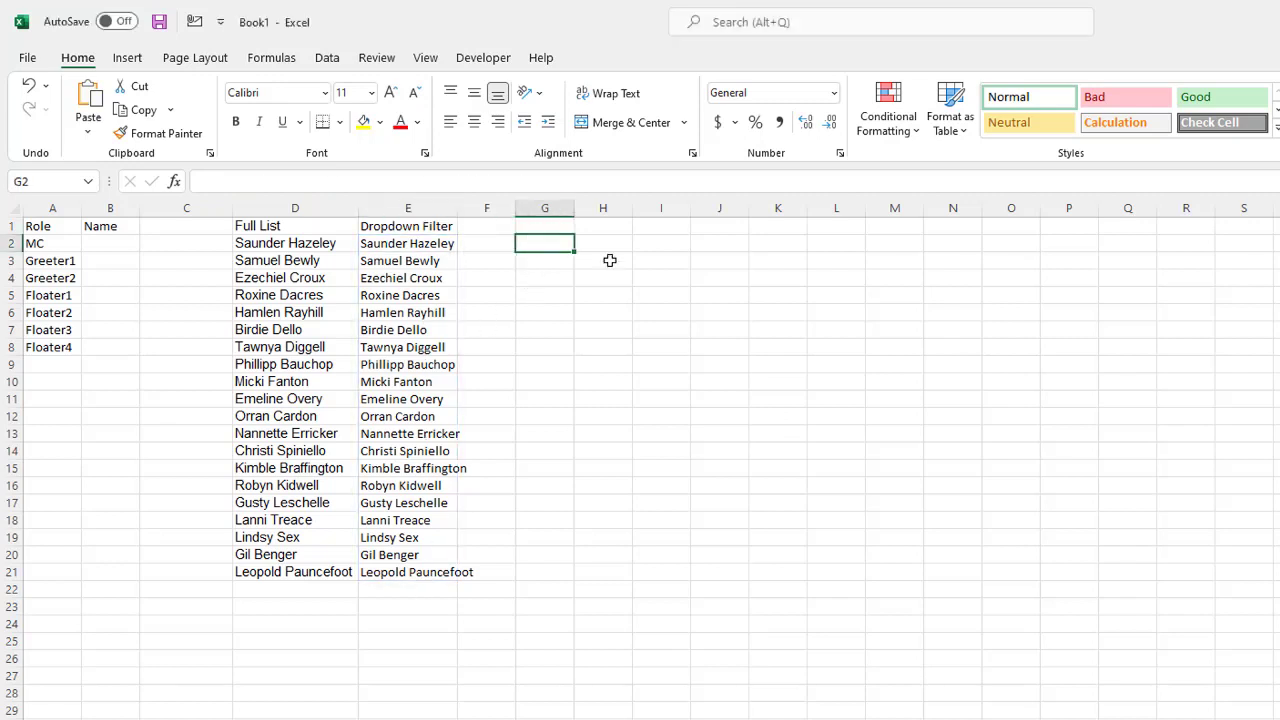
text(=)
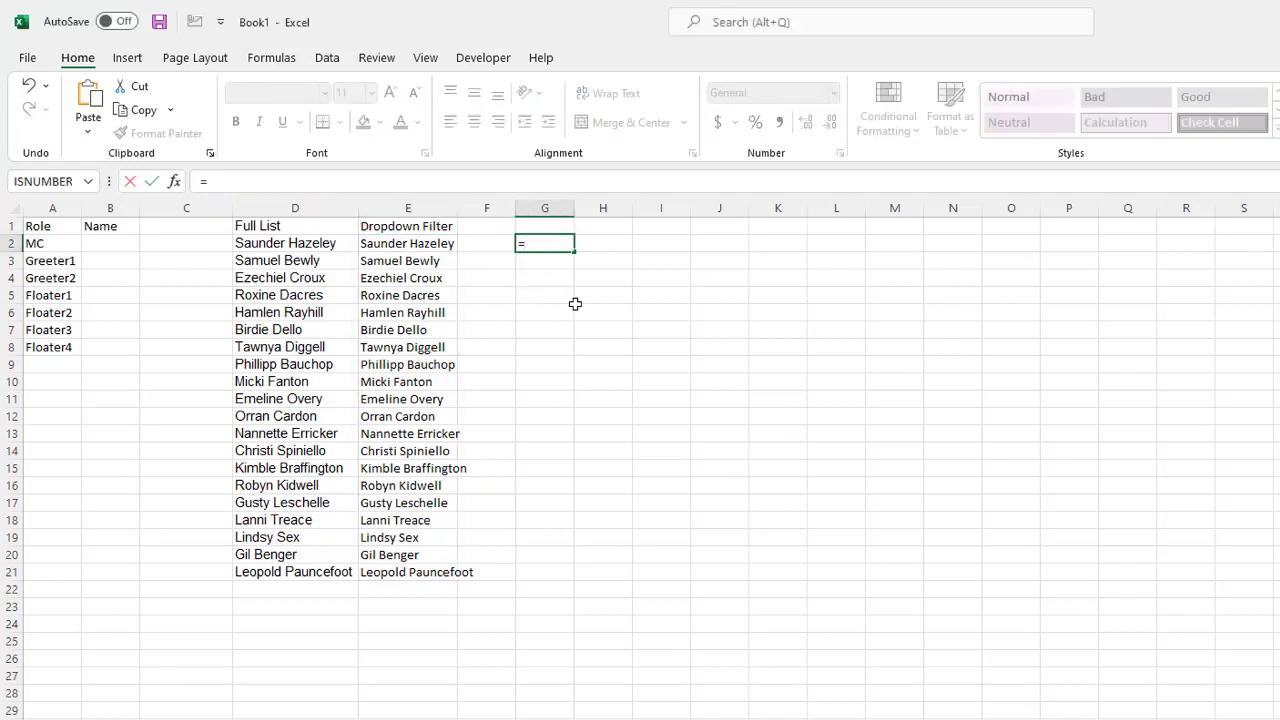
text(e)
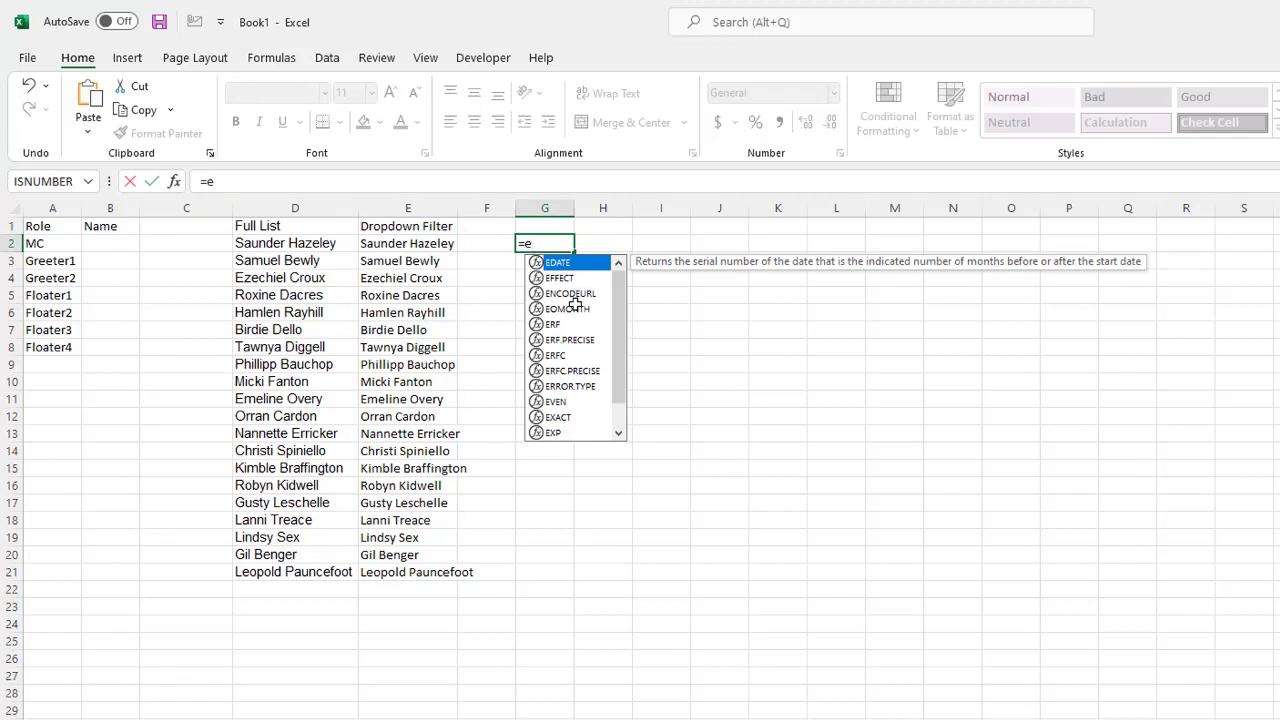
text(2)
key(Return)
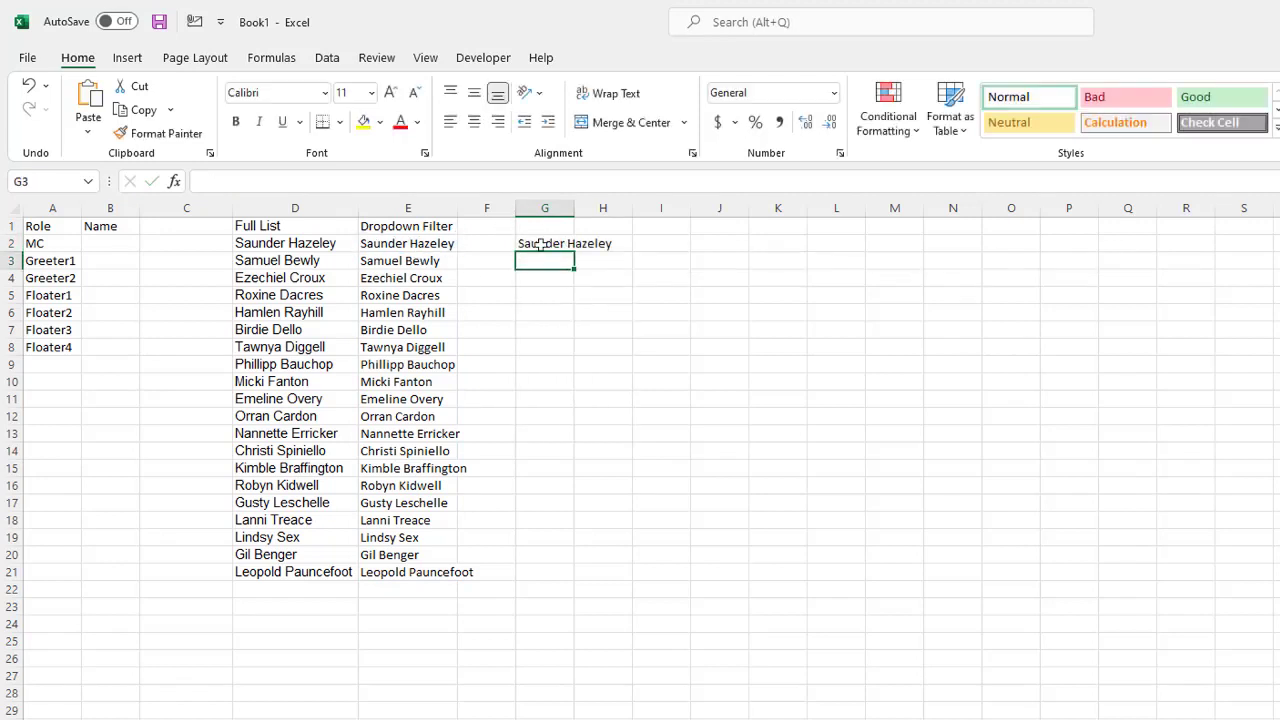
click(540, 244)
click(275, 183)
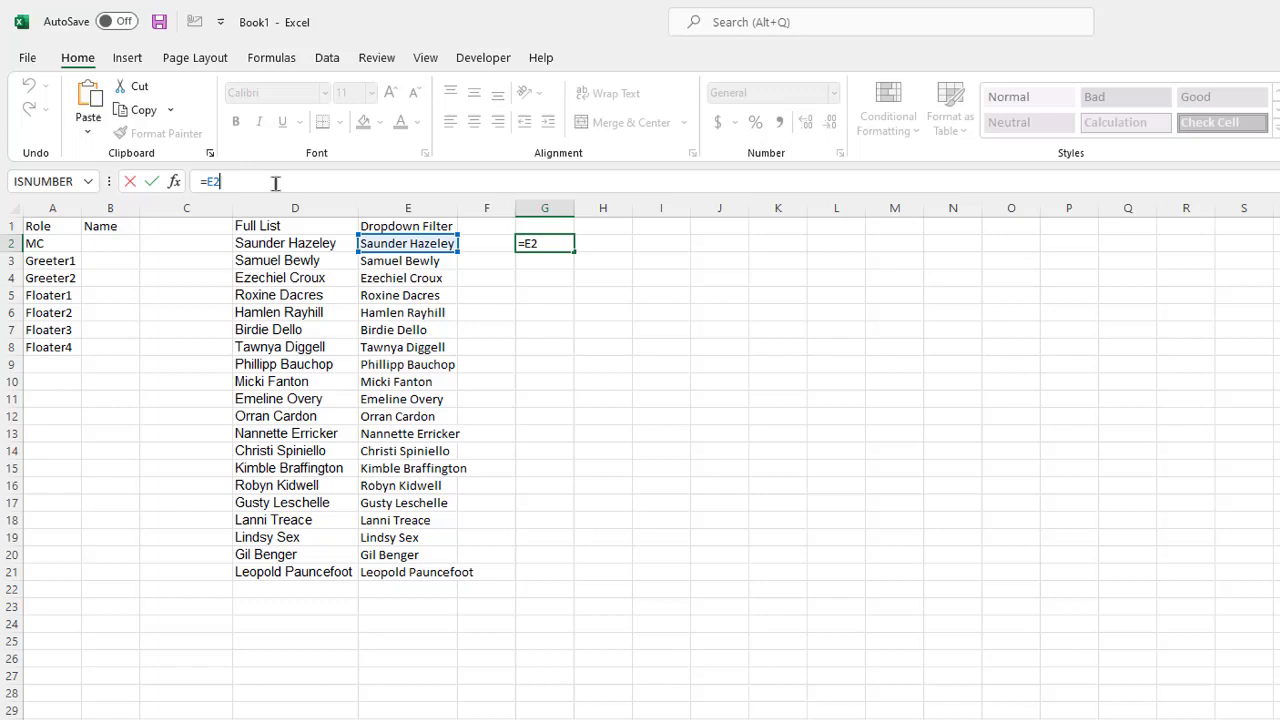
text(#)
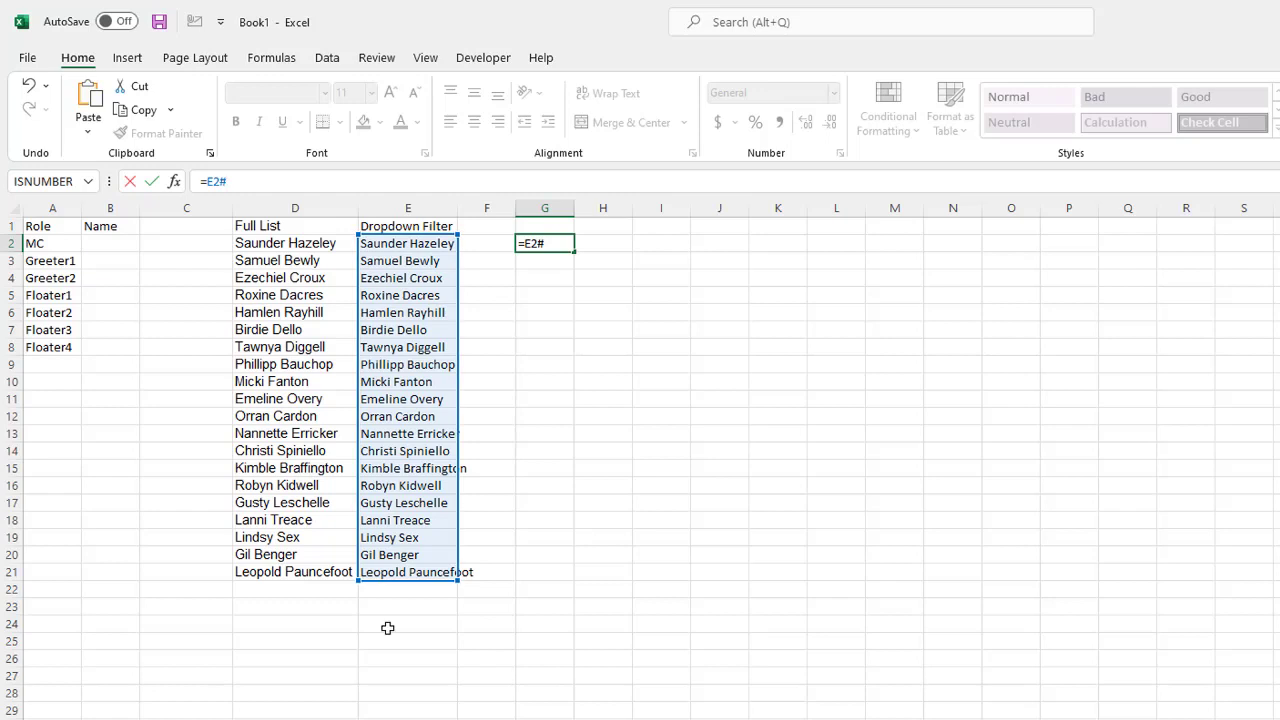
key(Return)
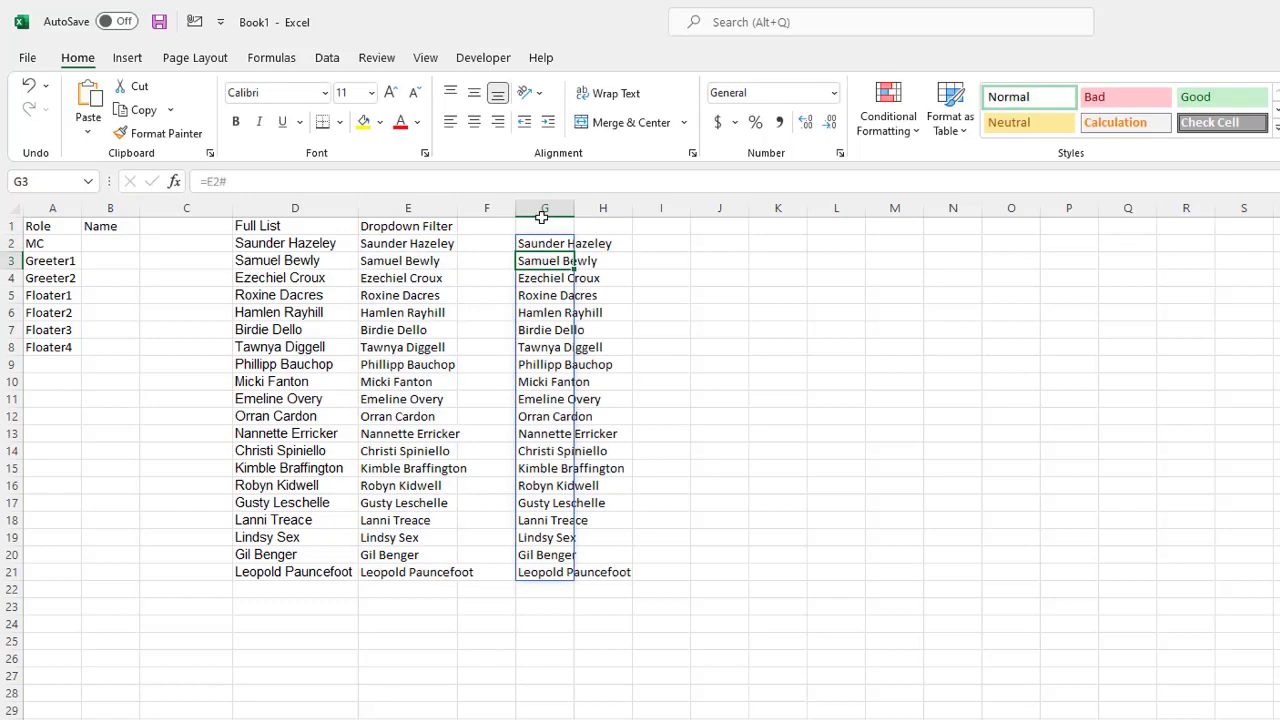
key(ctrl+z)
key(ctrl+z)
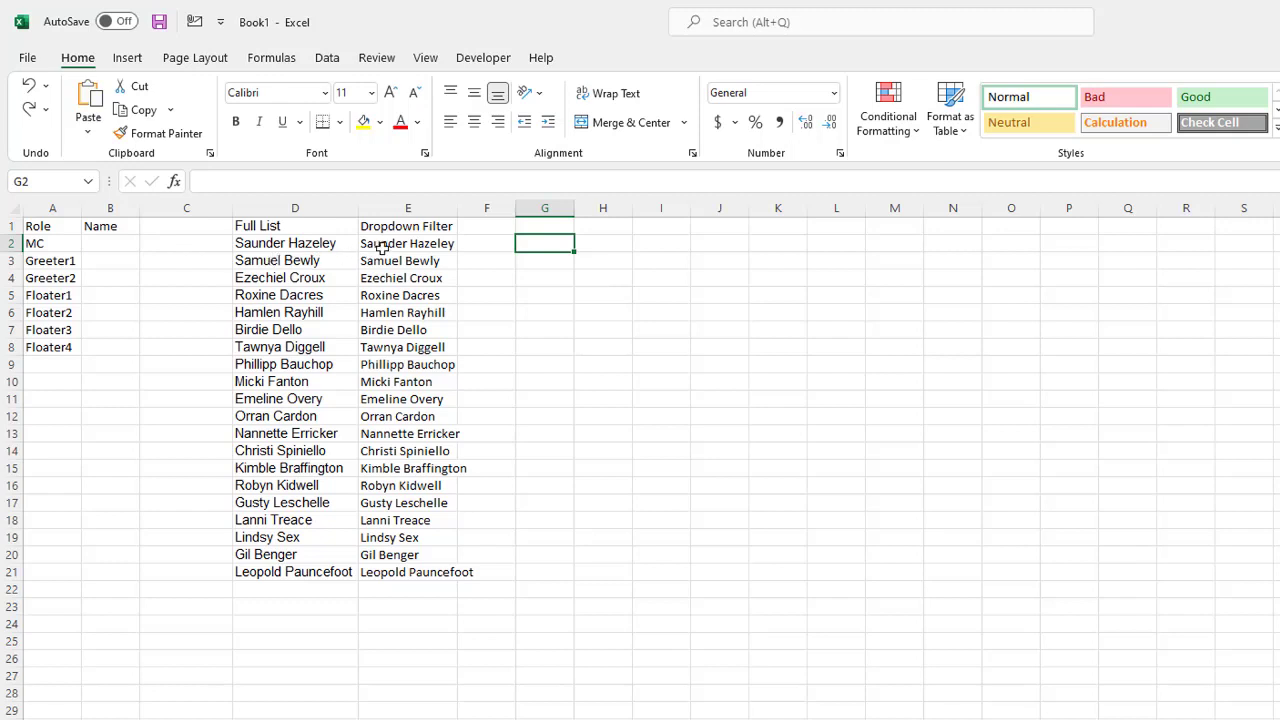
Select the Name cells B2:B8, after a quick look at E2's formula.
click(124, 241)
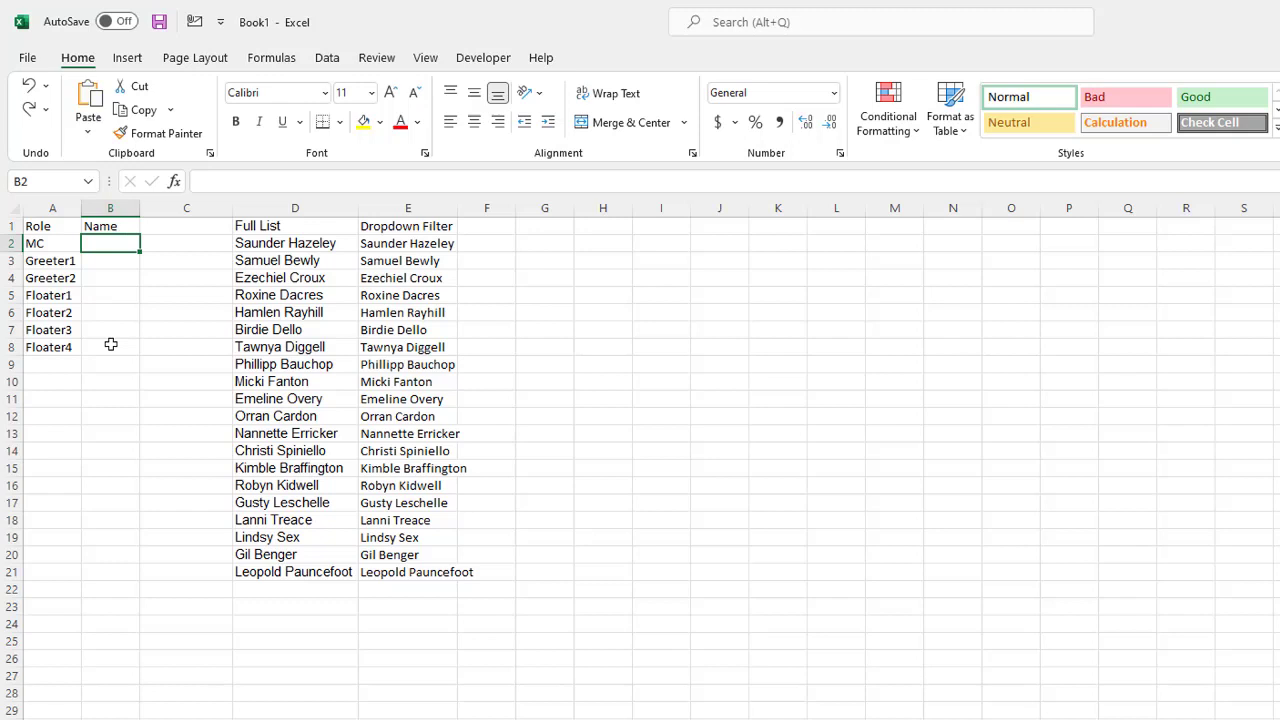
drag(117, 246, 115, 346)
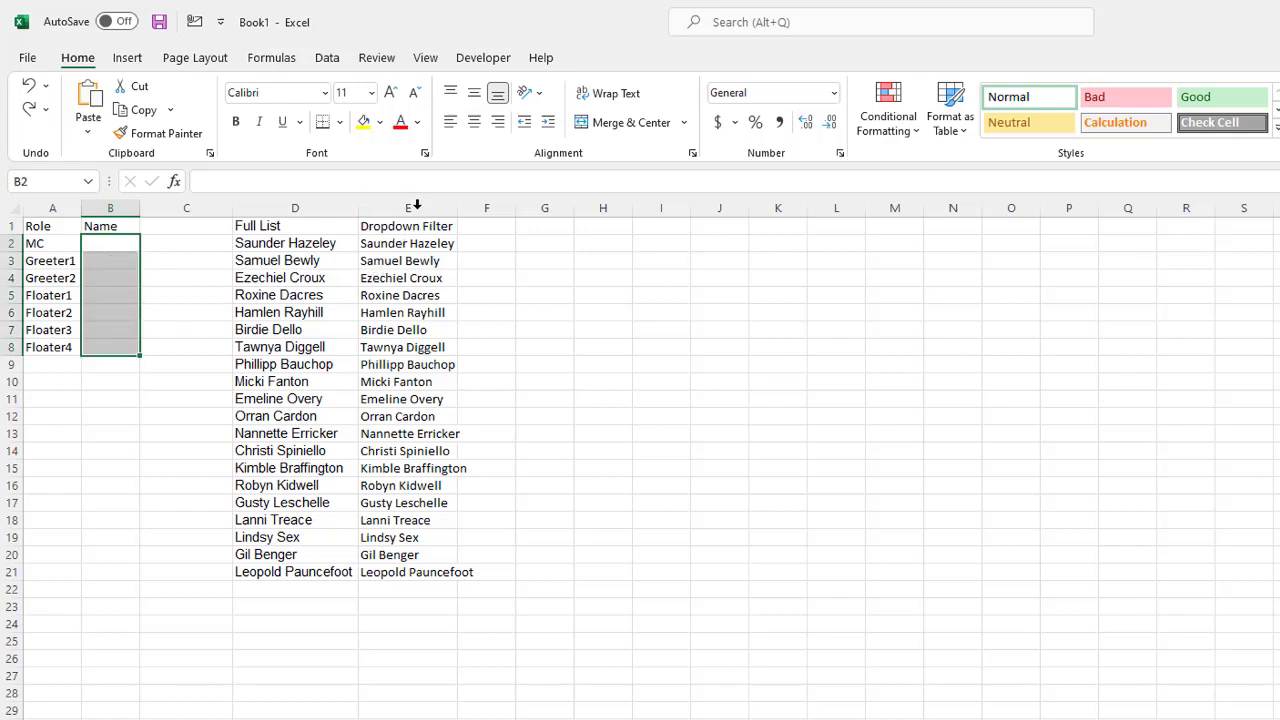
click(415, 243)
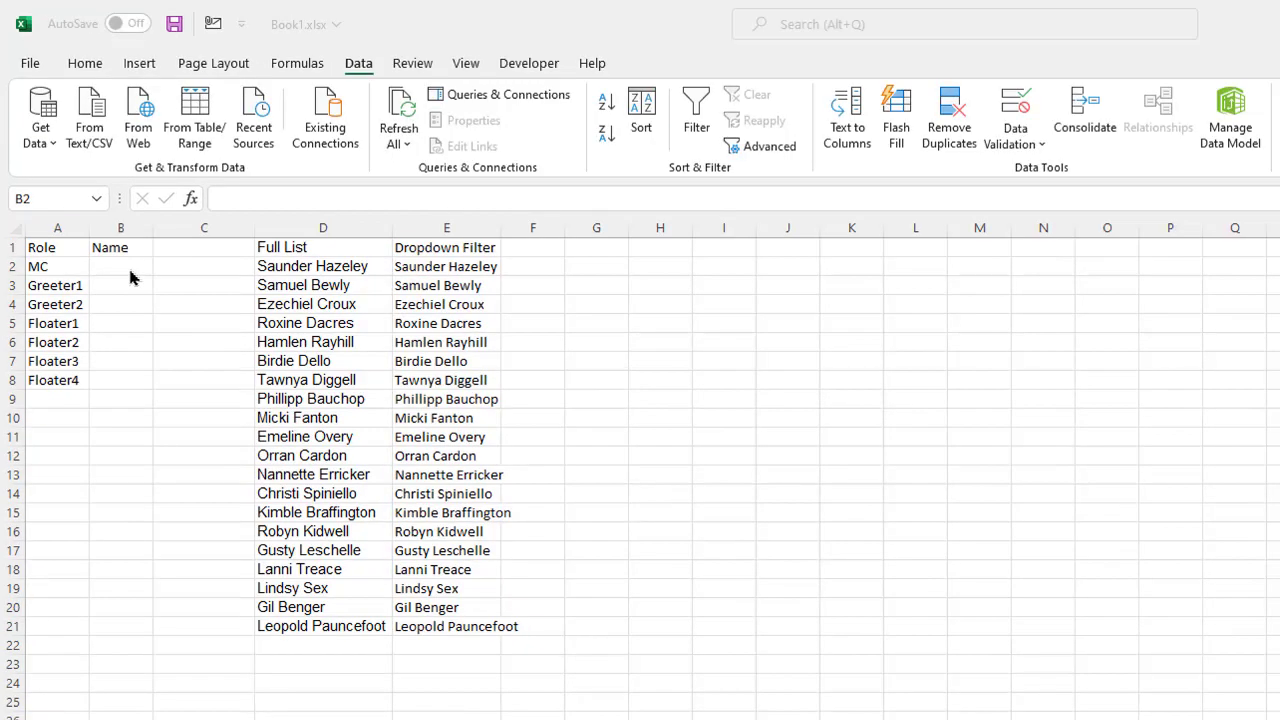
click(120, 248)
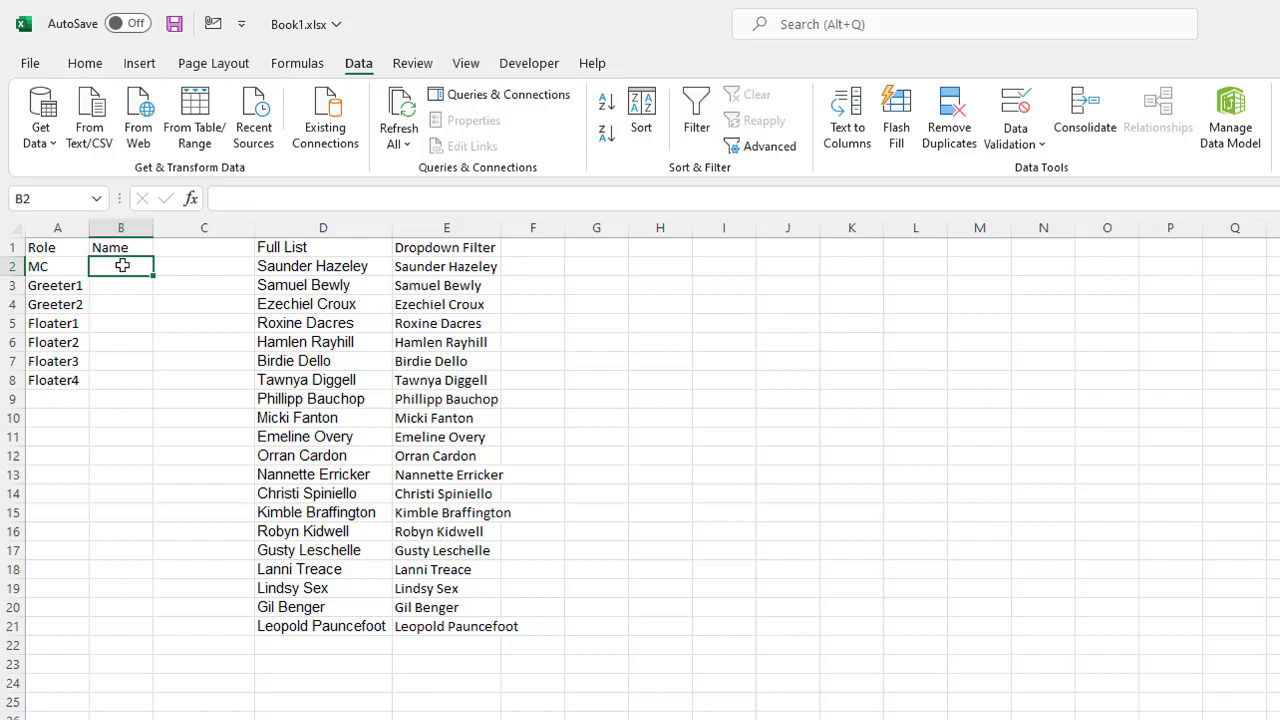
drag(120, 265, 118, 378)
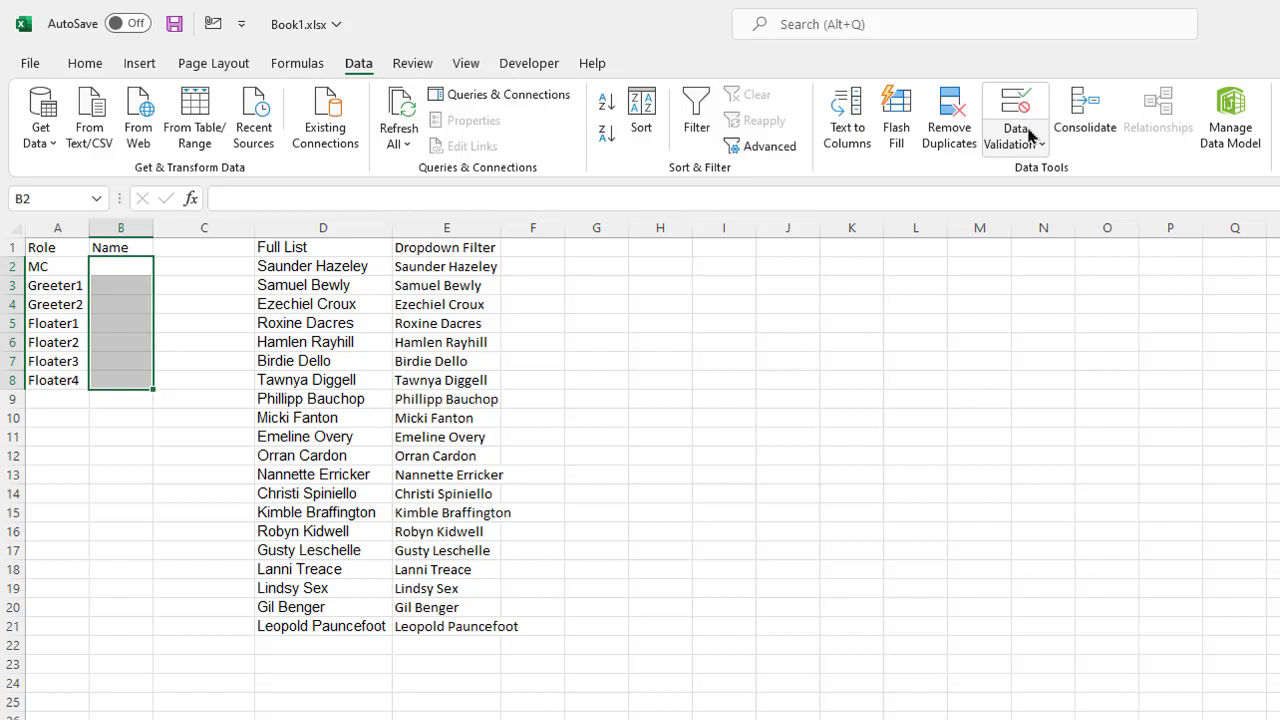
Apply List data validation with source =$E$2# to B2:B8.
key(alt+d)
key(l)
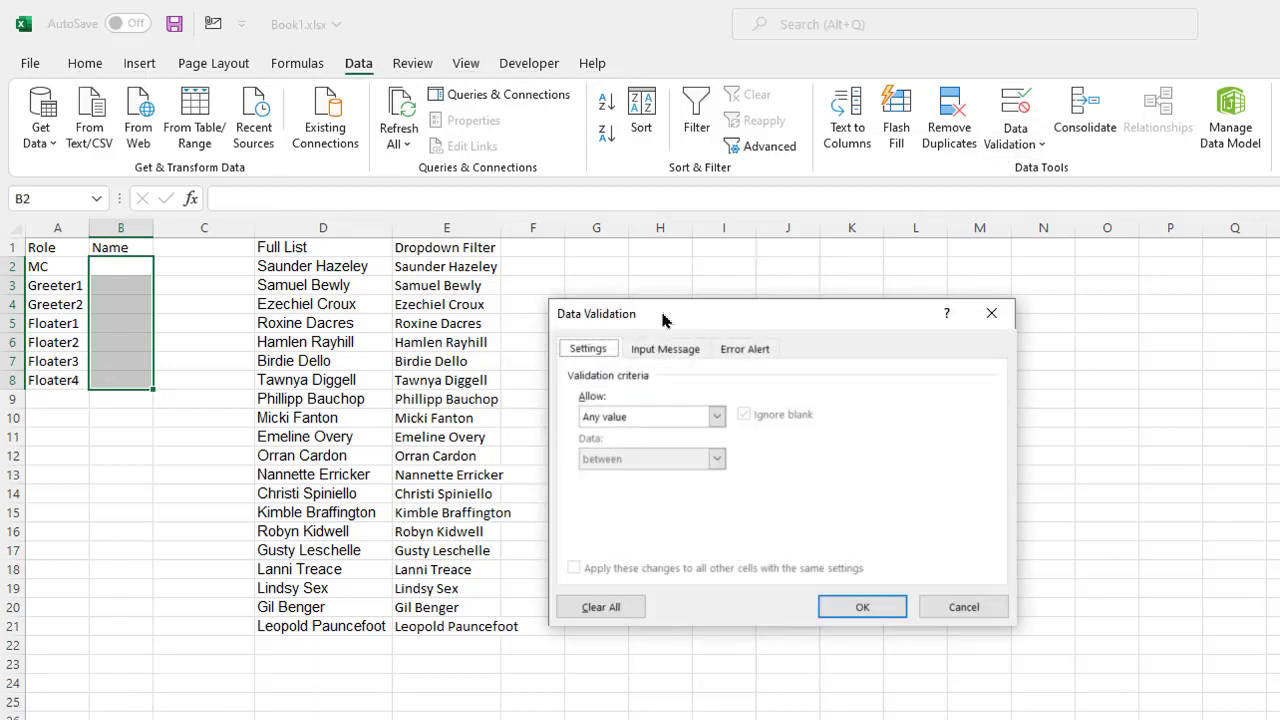
click(716, 416)
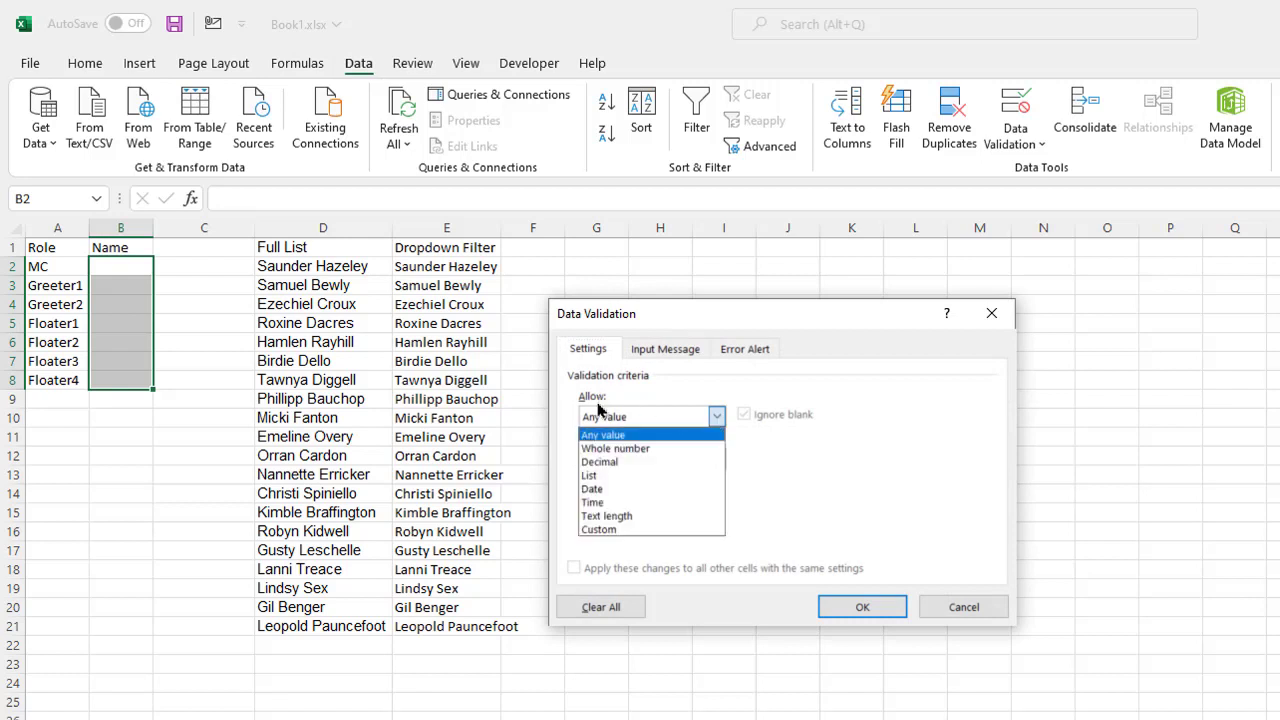
click(603, 476)
click(620, 499)
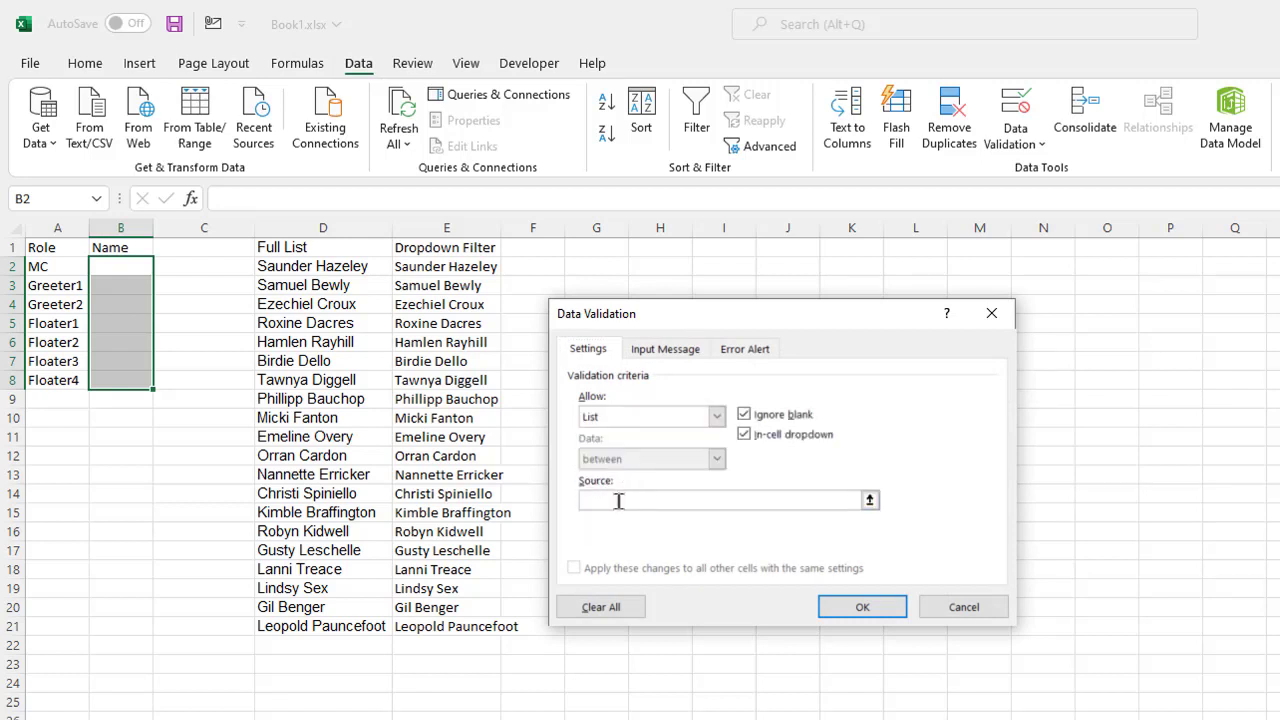
click(432, 266)
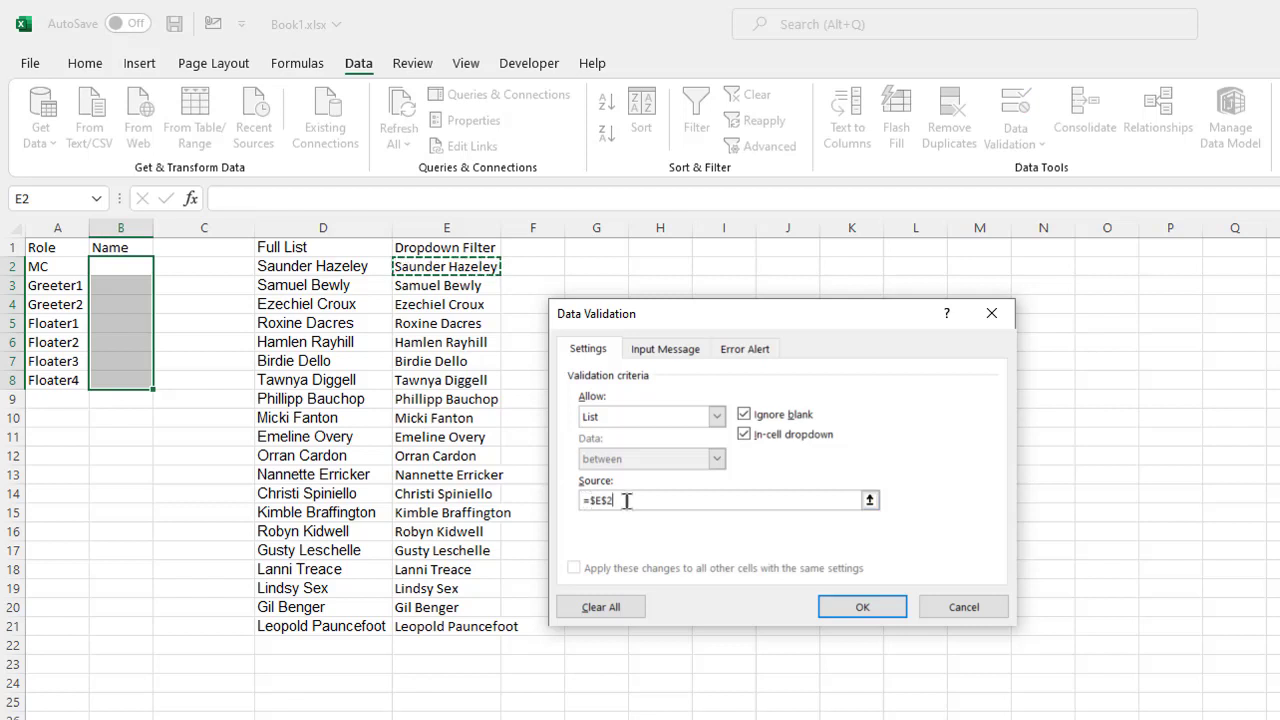
text(#)
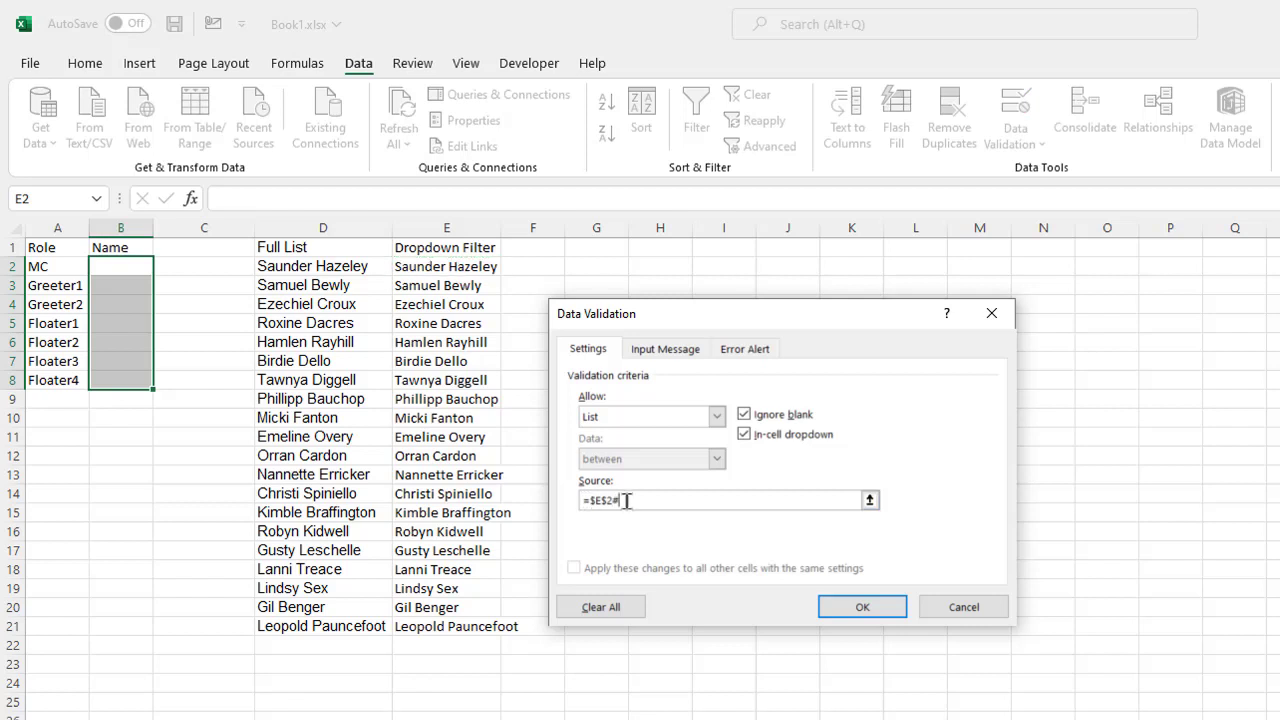
click(860, 607)
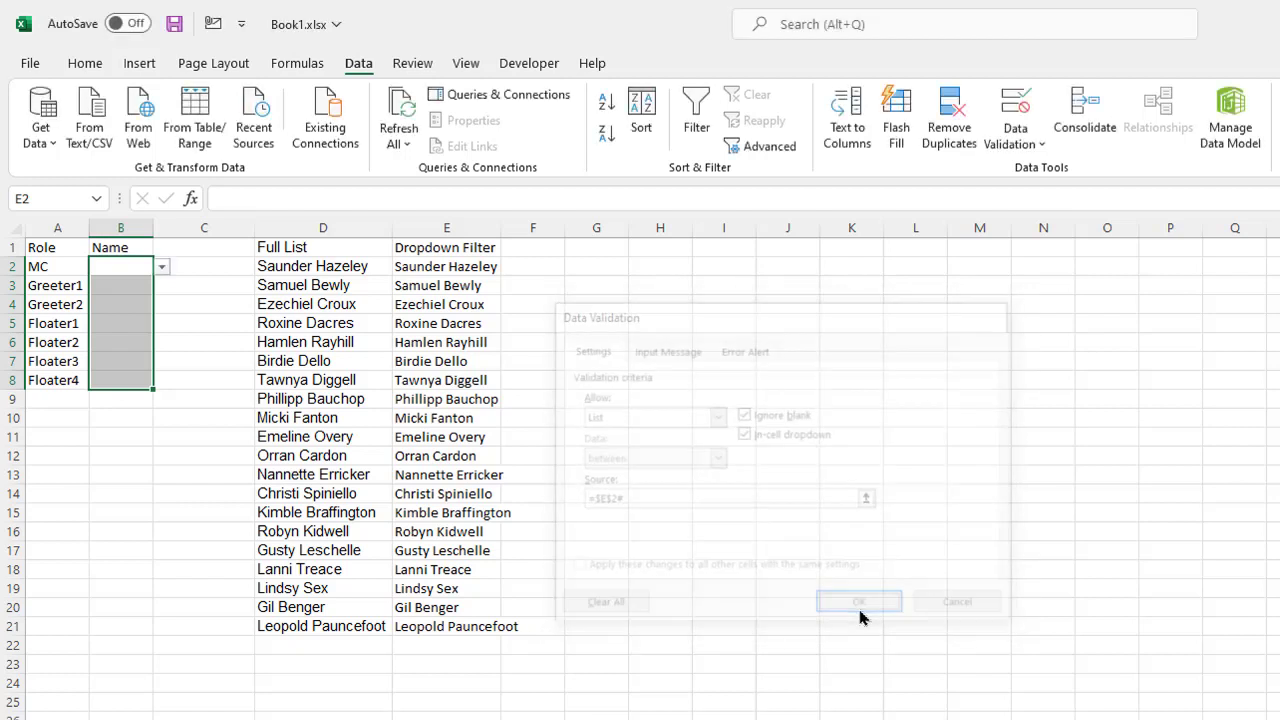
click(161, 267)
click(122, 284)
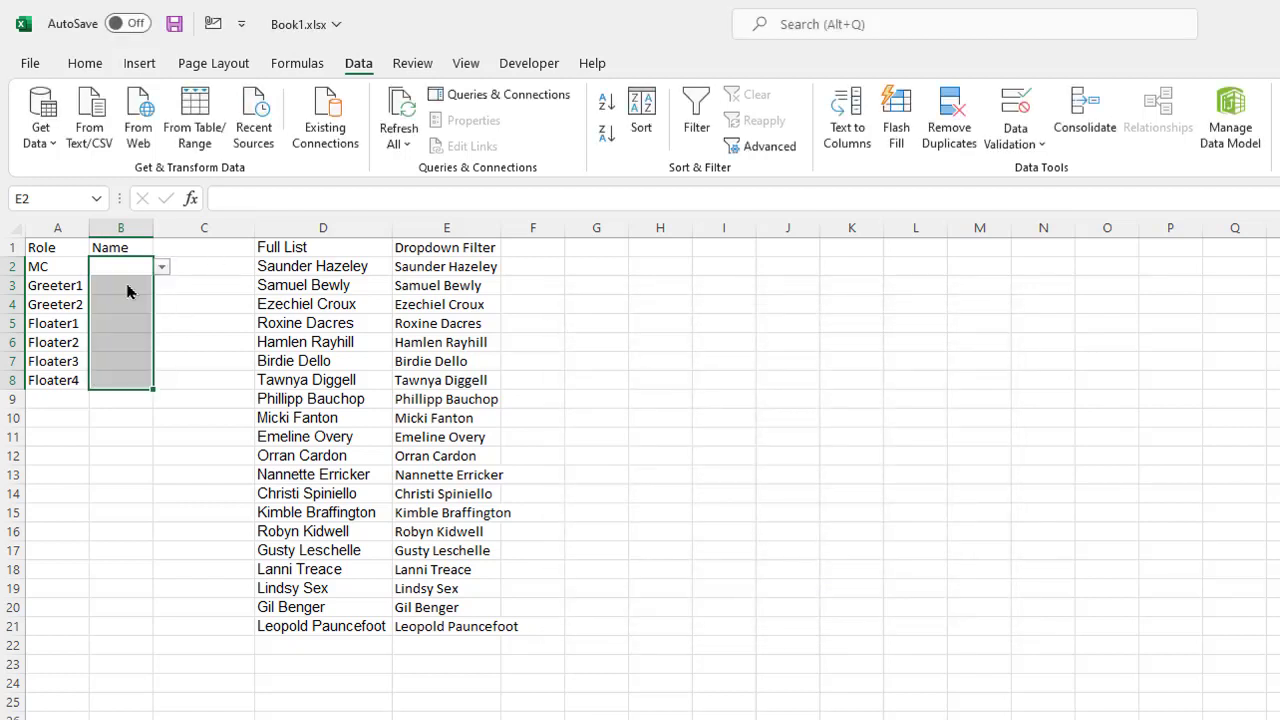
double_click(153, 228)
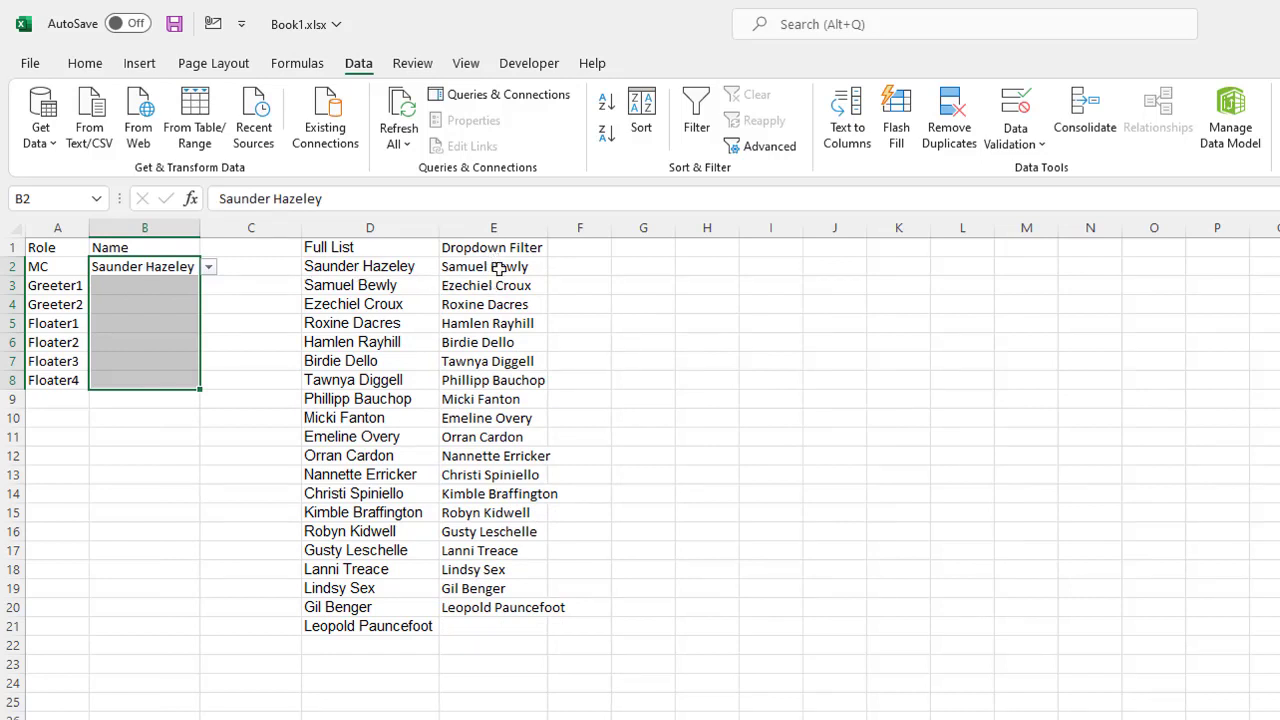
click(182, 283)
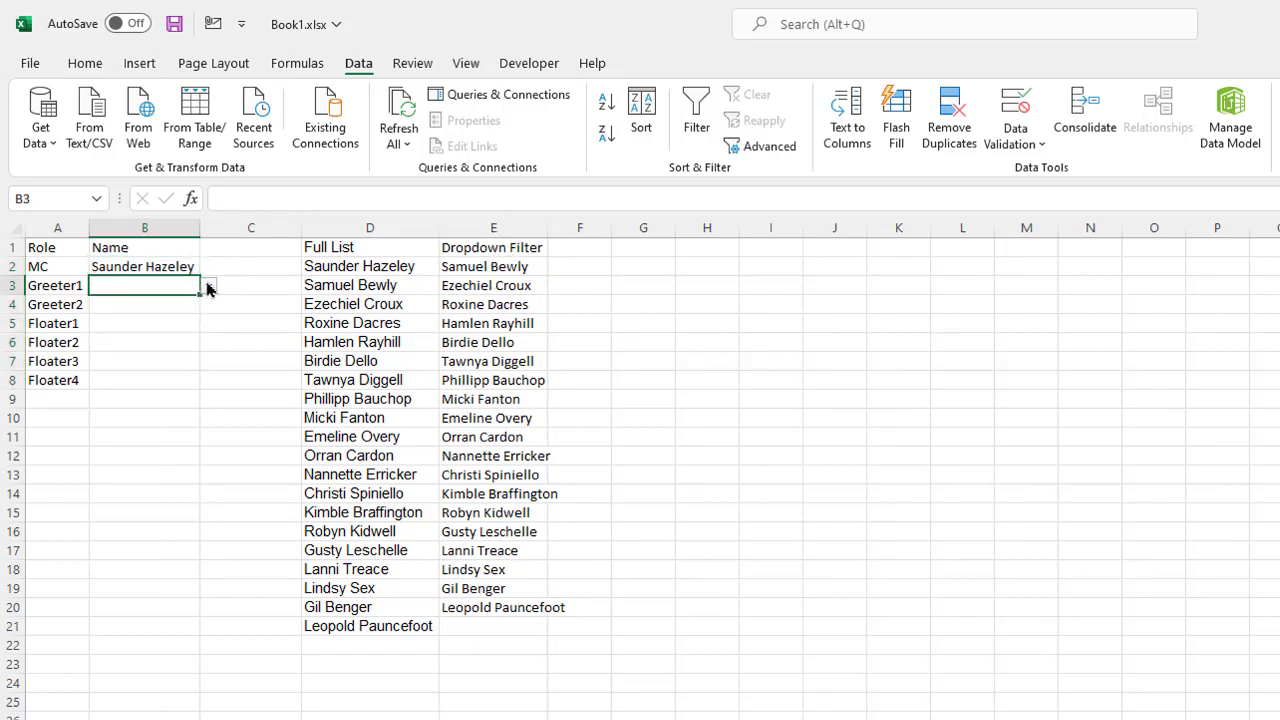
click(209, 287)
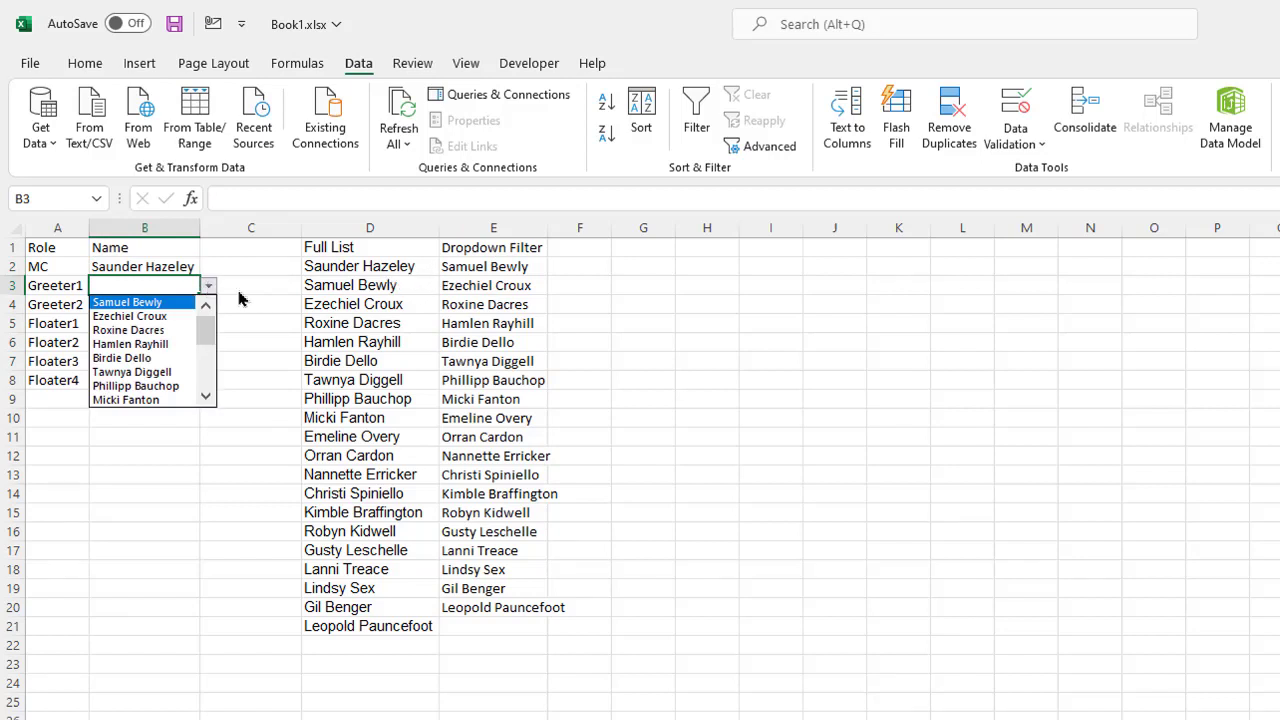
click(181, 318)
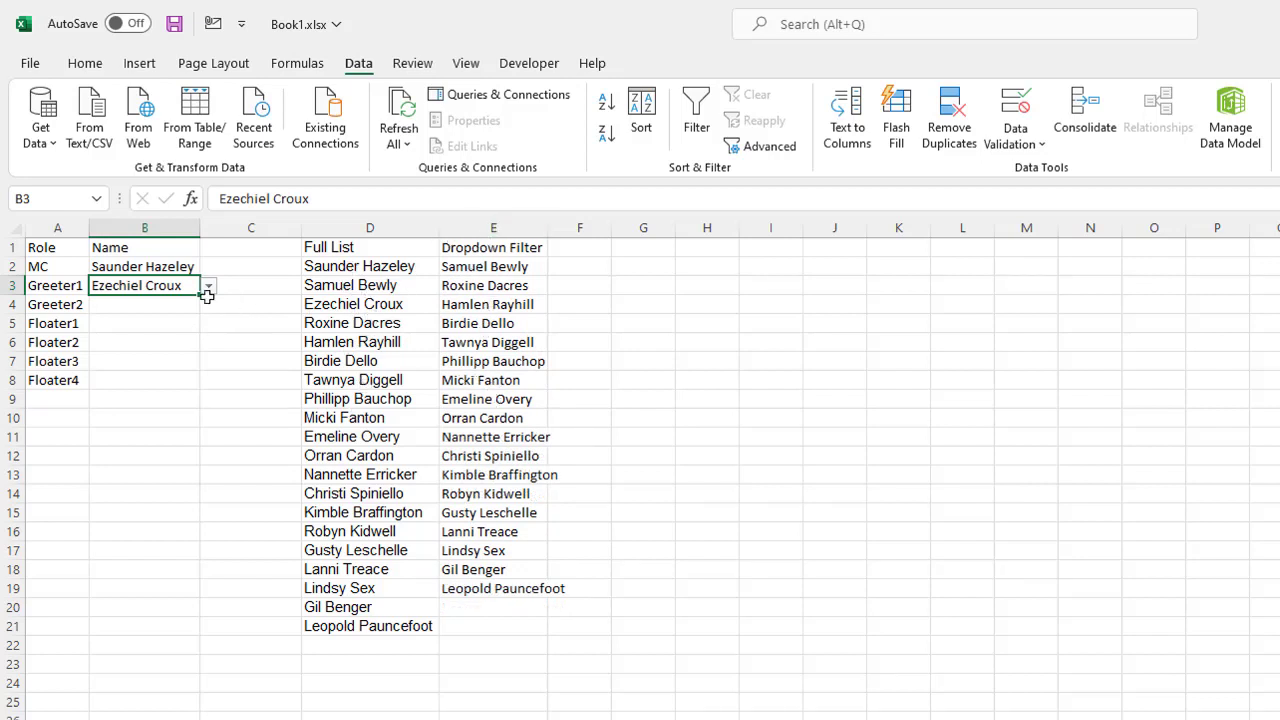
click(155, 306)
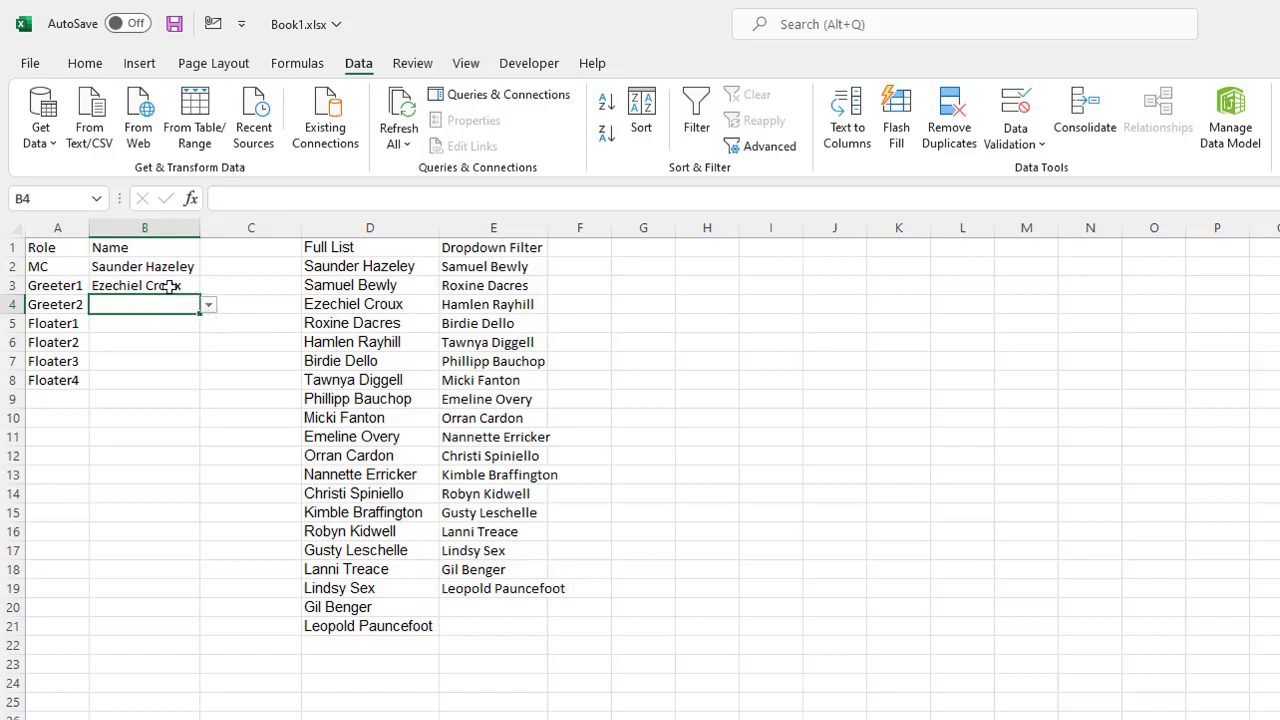
click(170, 286)
key(Delete)
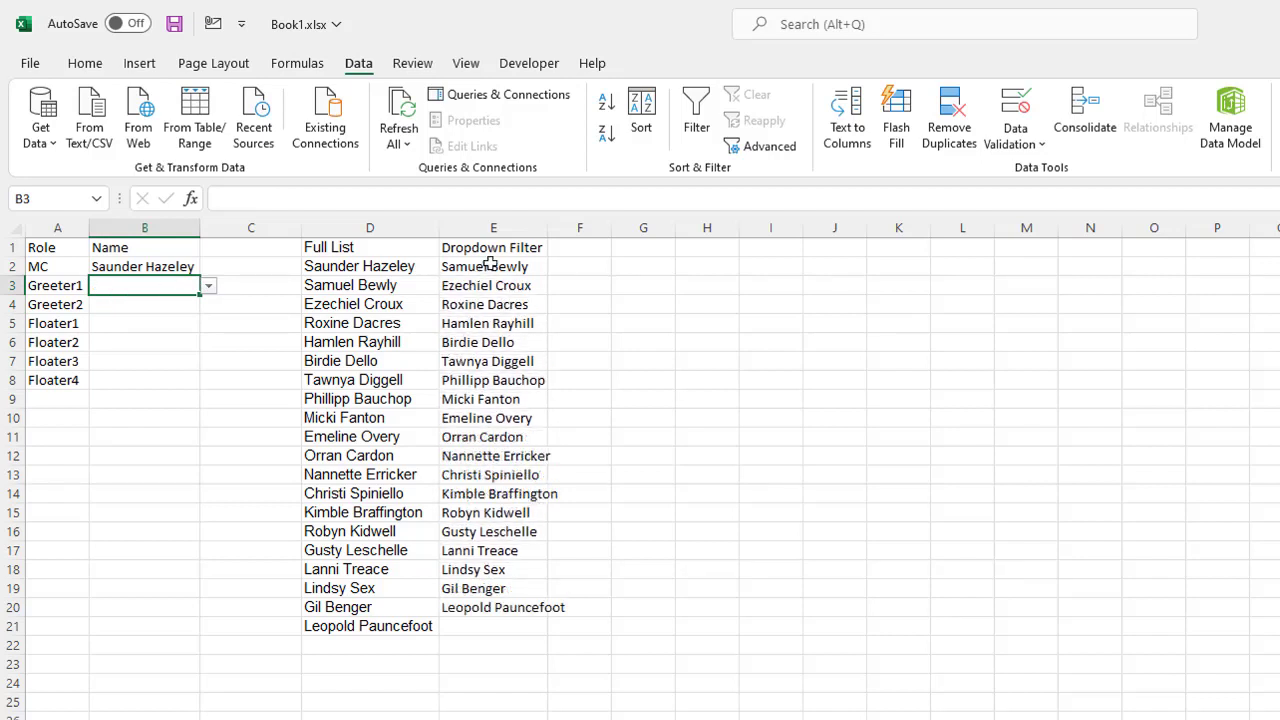
Run Evaluate Formula on E2 and resolve the D2:D21<>"" check to TRUE values.
click(486, 266)
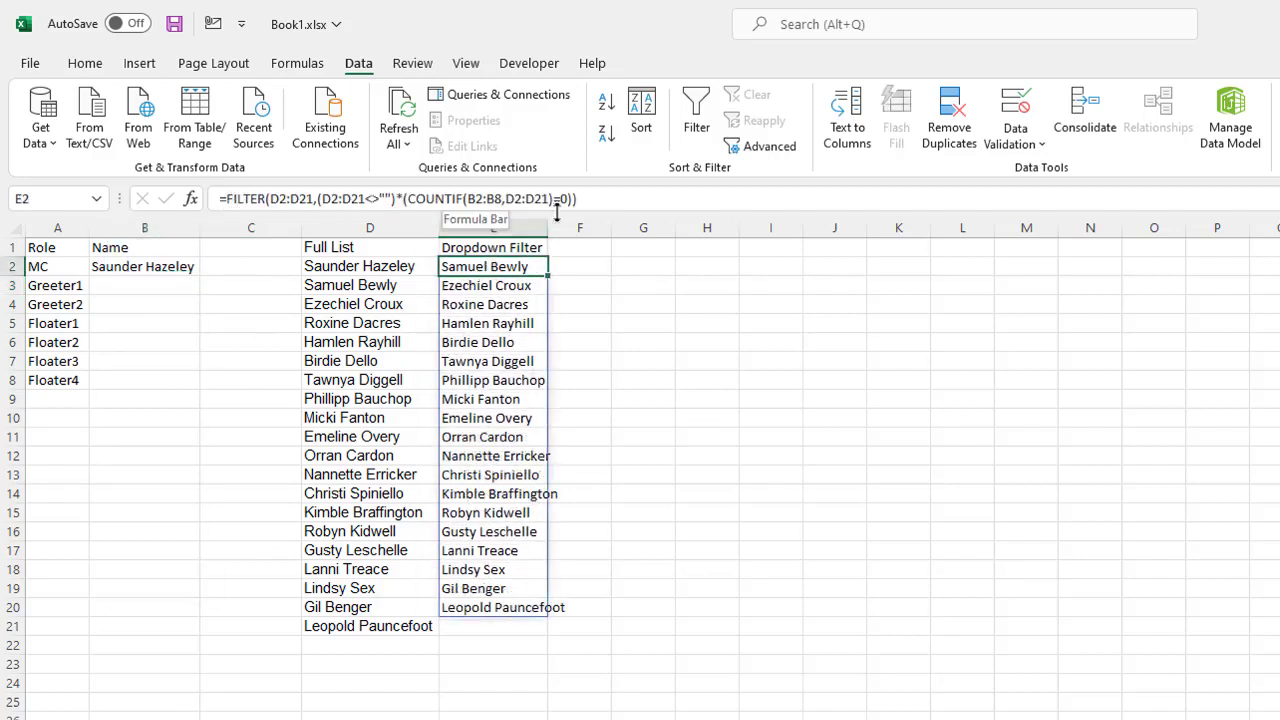
click(297, 63)
click(999, 147)
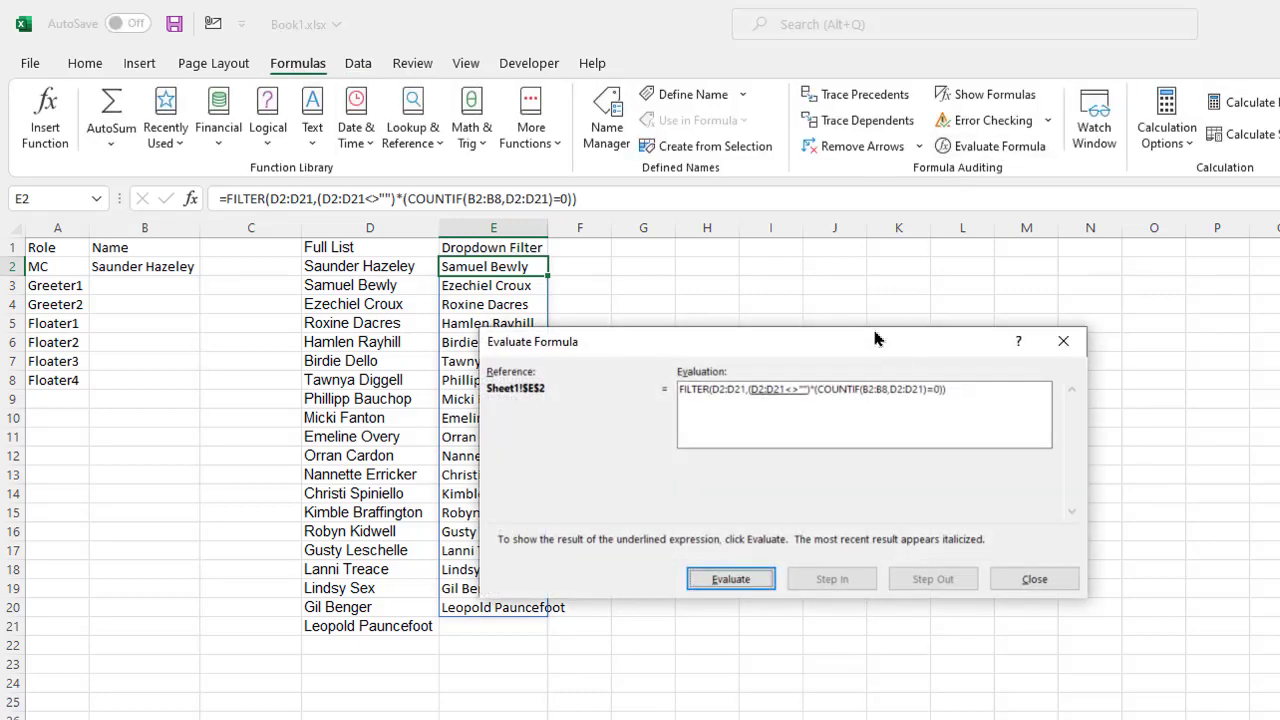
drag(874, 340, 840, 644)
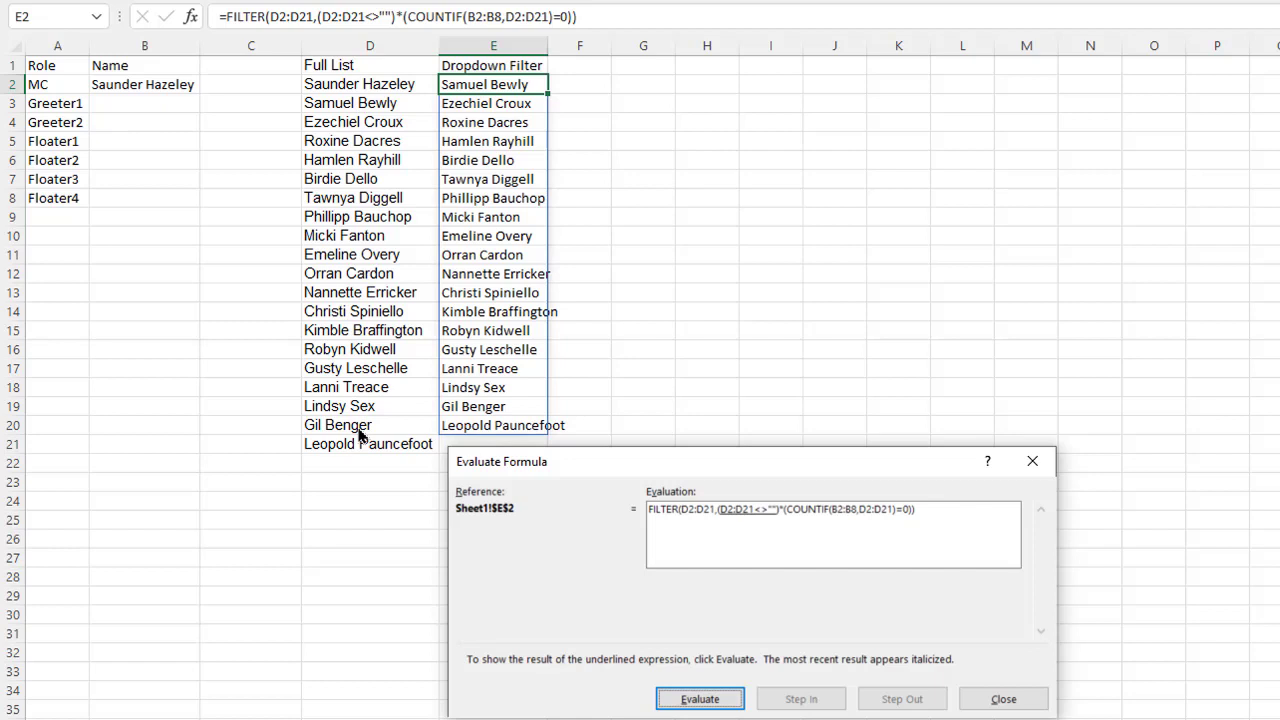
click(682, 692)
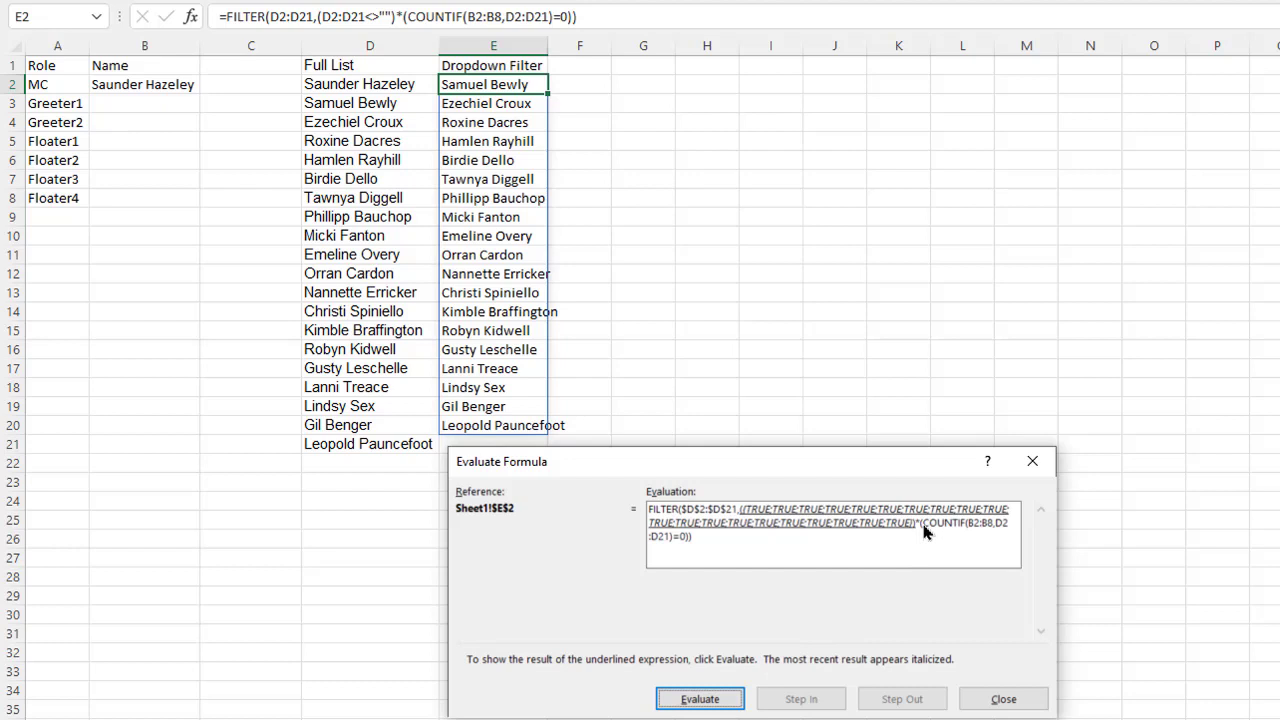
Step the evaluation through COUNTIF(B2:B8,D2:D21)=0 to get a FALSE/TRUE array.
click(710, 703)
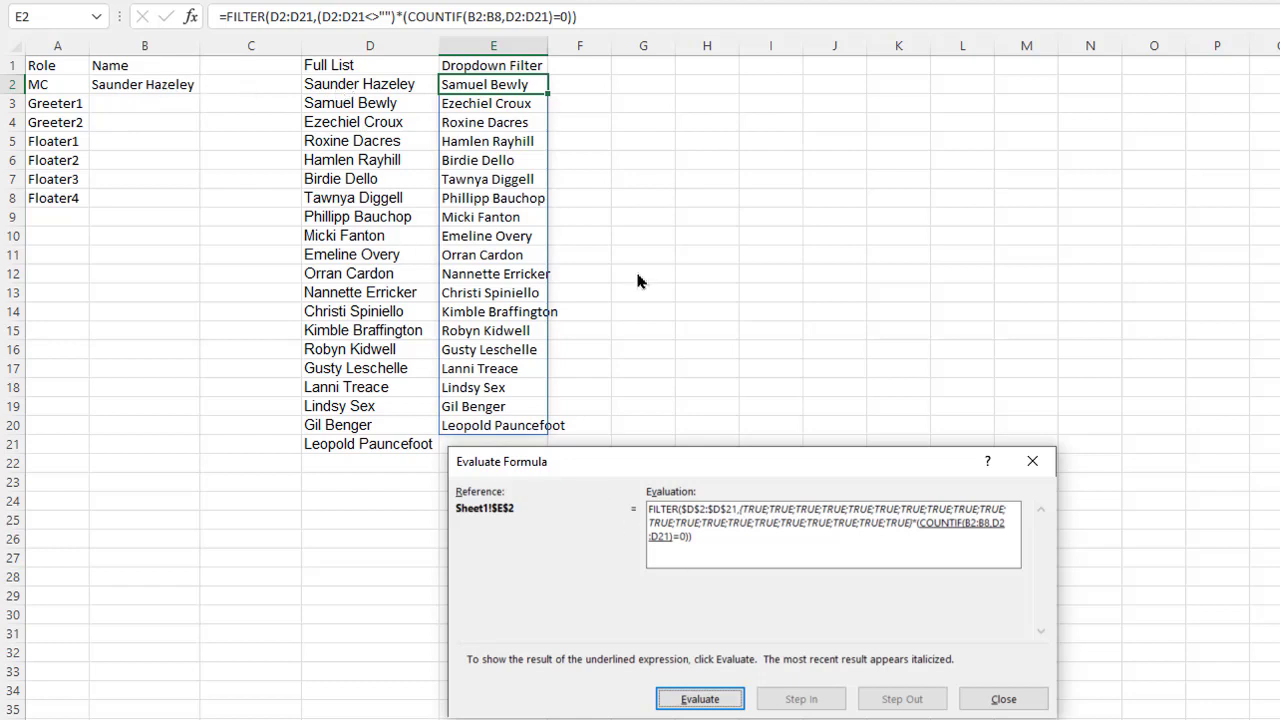
click(727, 697)
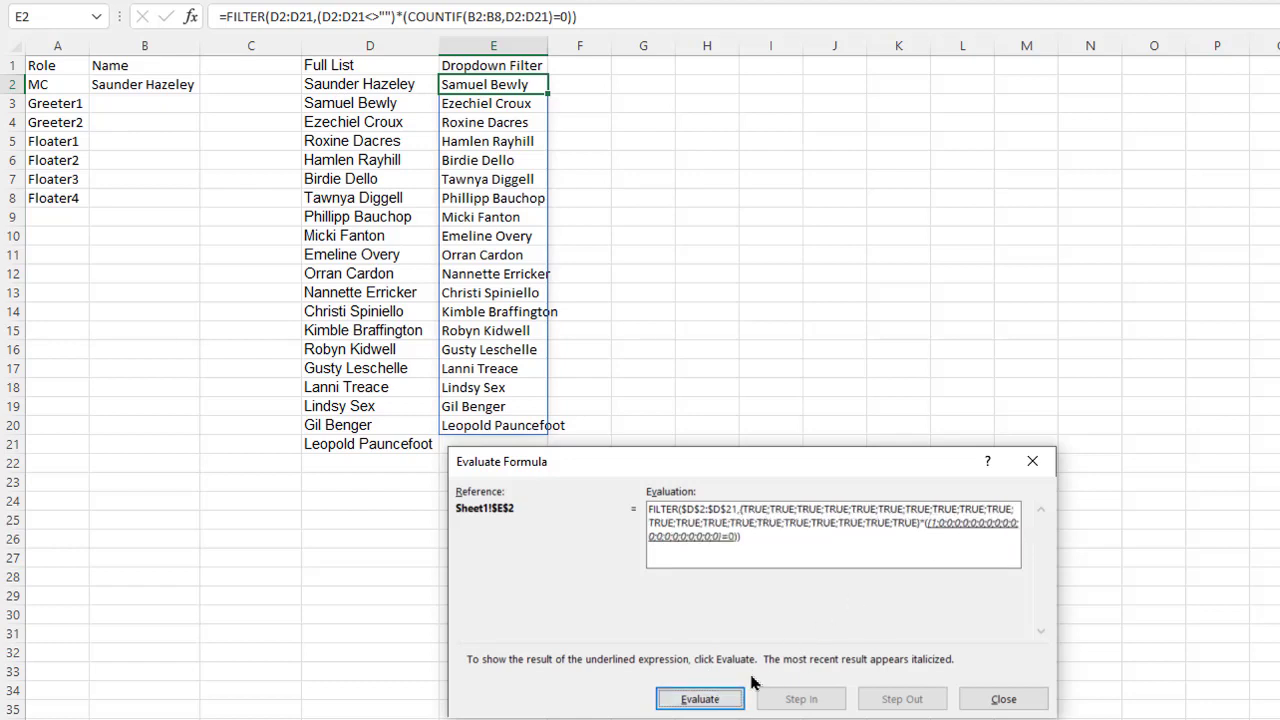
click(700, 699)
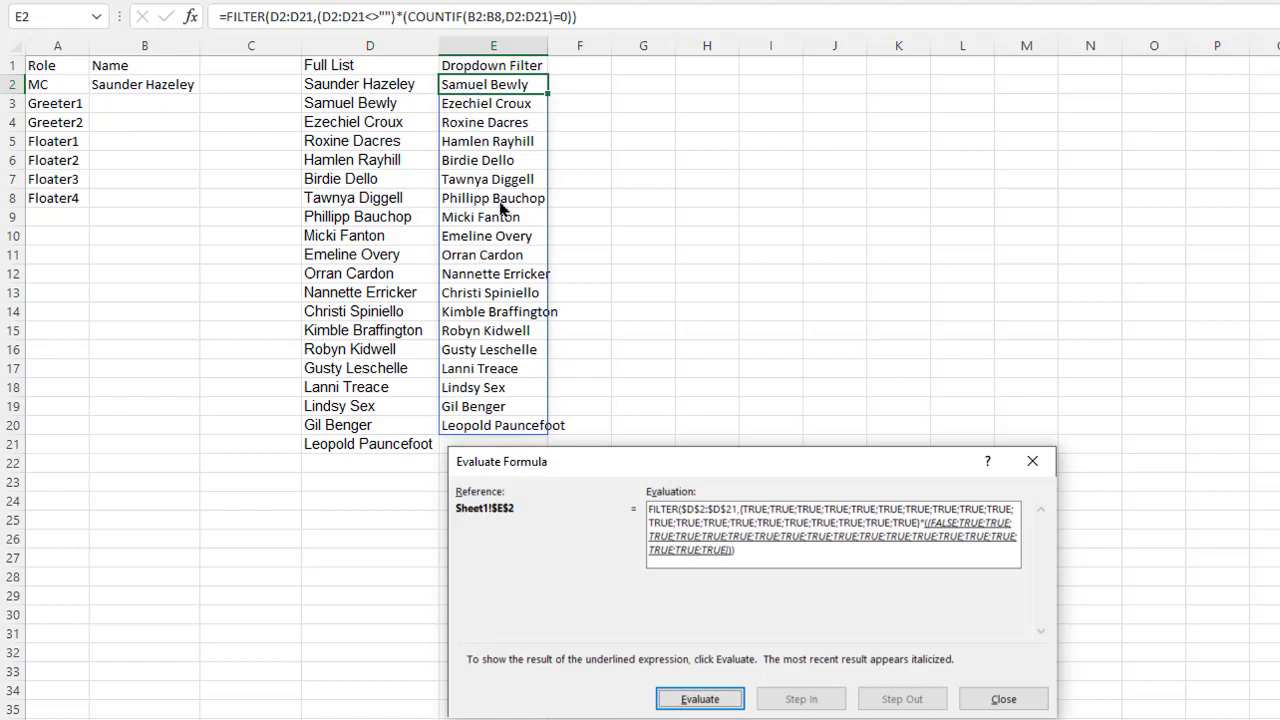
click(714, 700)
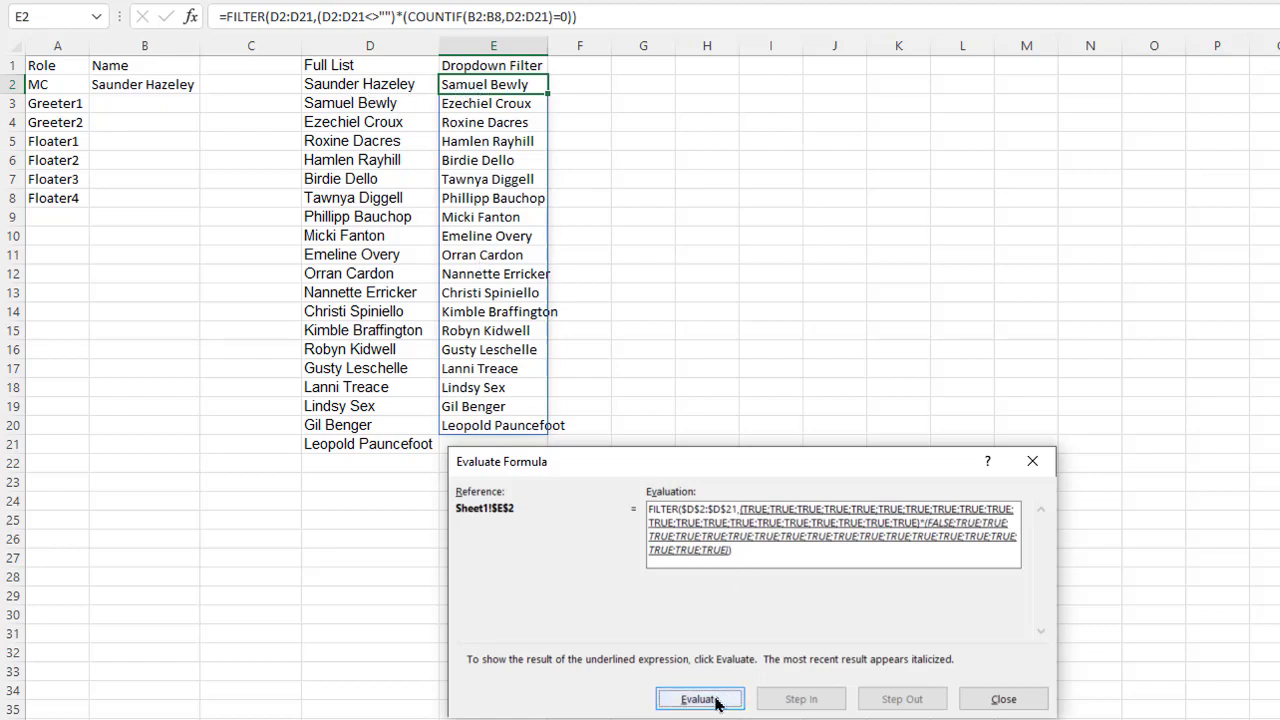
click(715, 700)
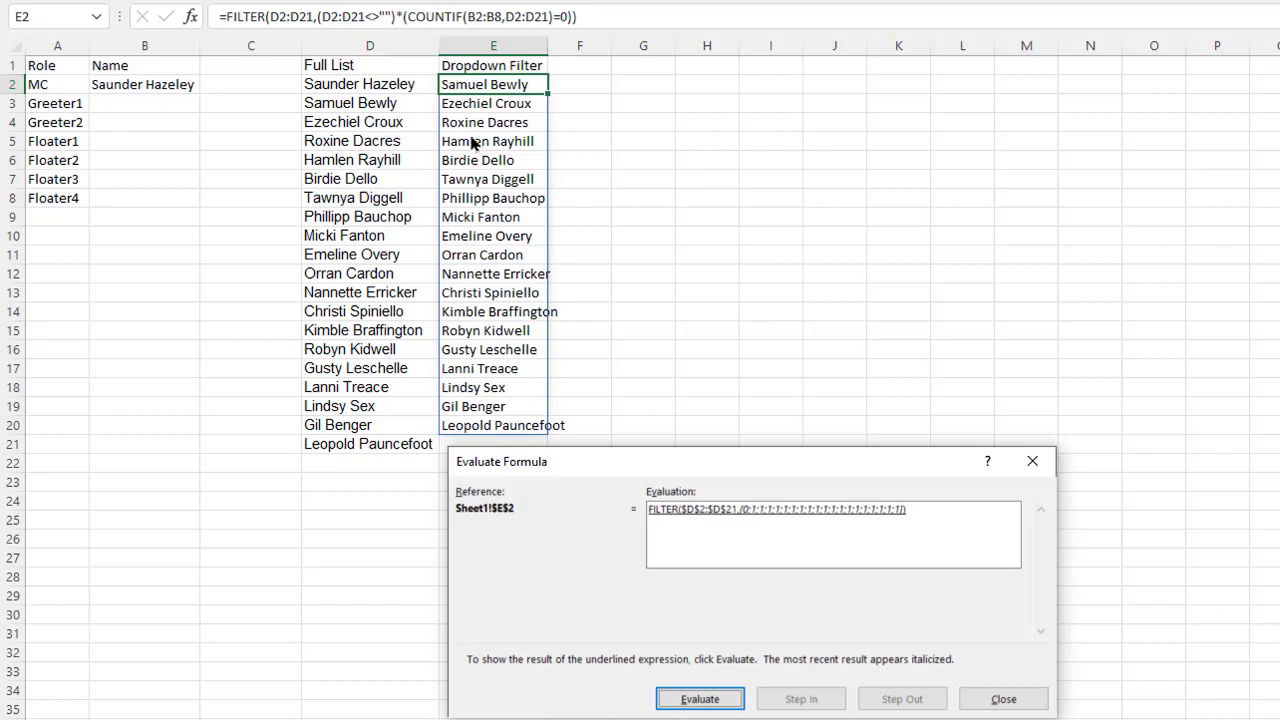
click(698, 699)
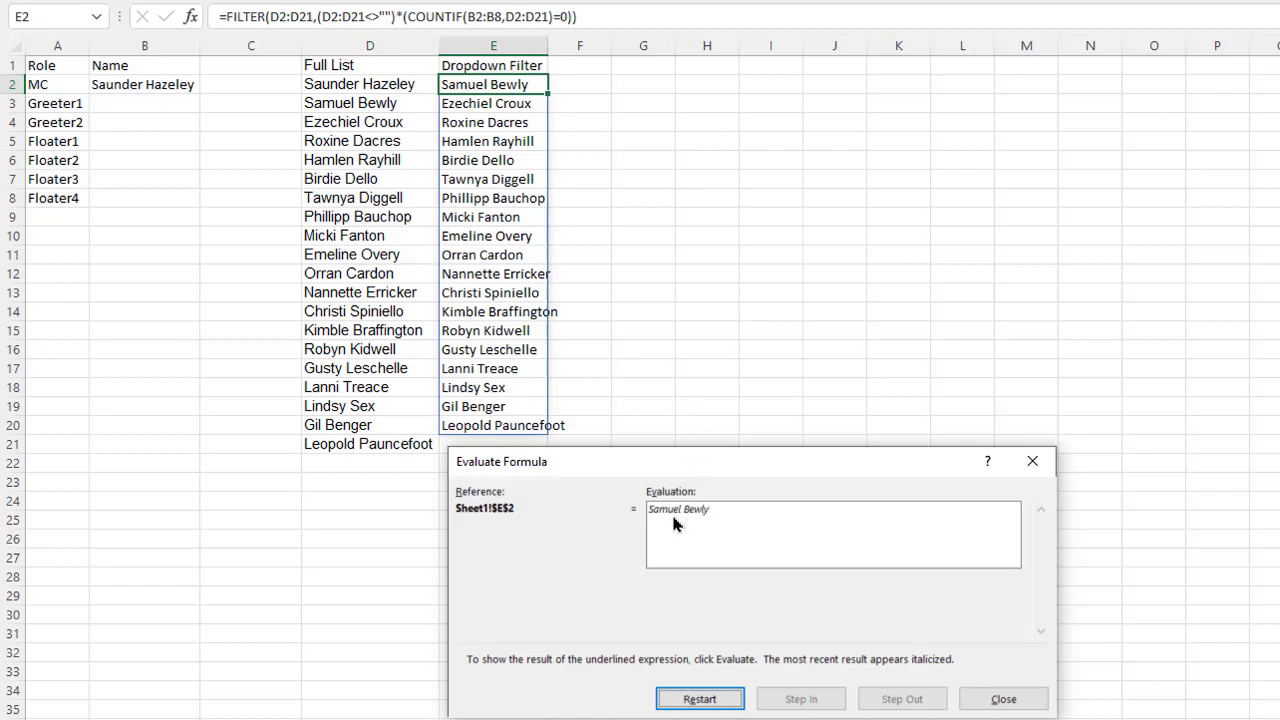
Close Evaluate Formula and enter =A1:A8 in G1 so the roles spill down G1:G8.
click(1004, 697)
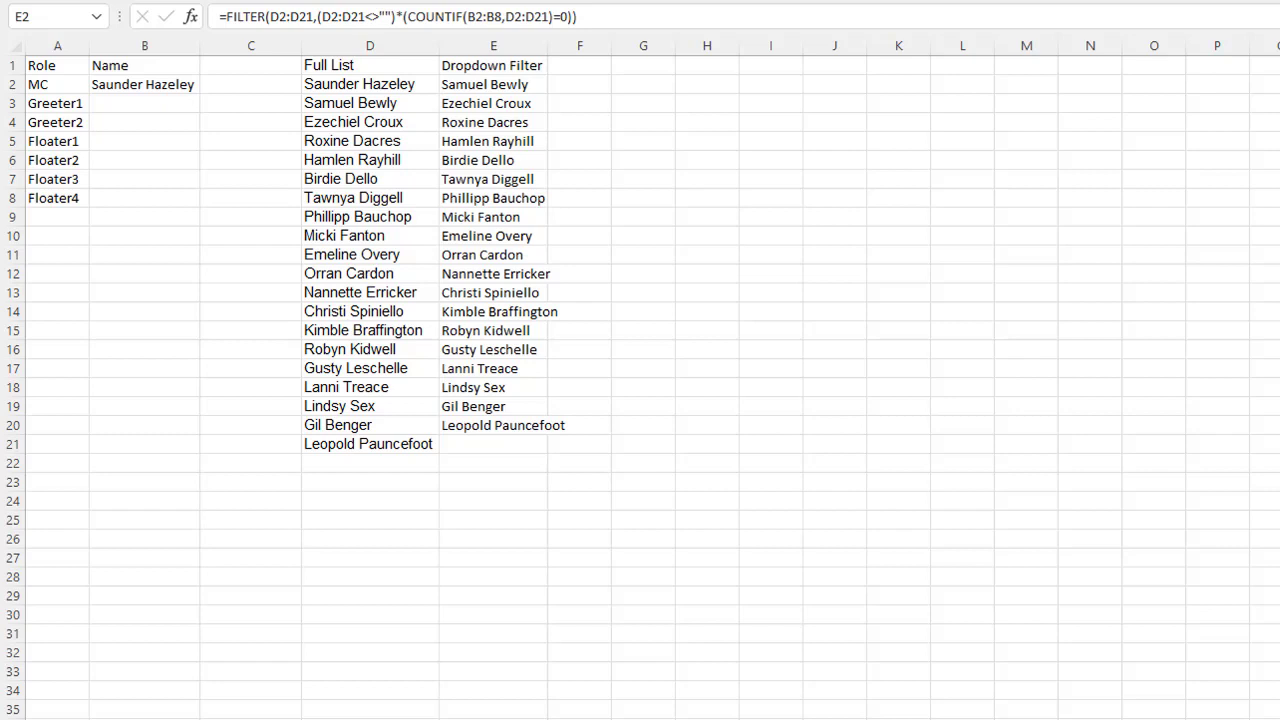
click(645, 66)
text(=)
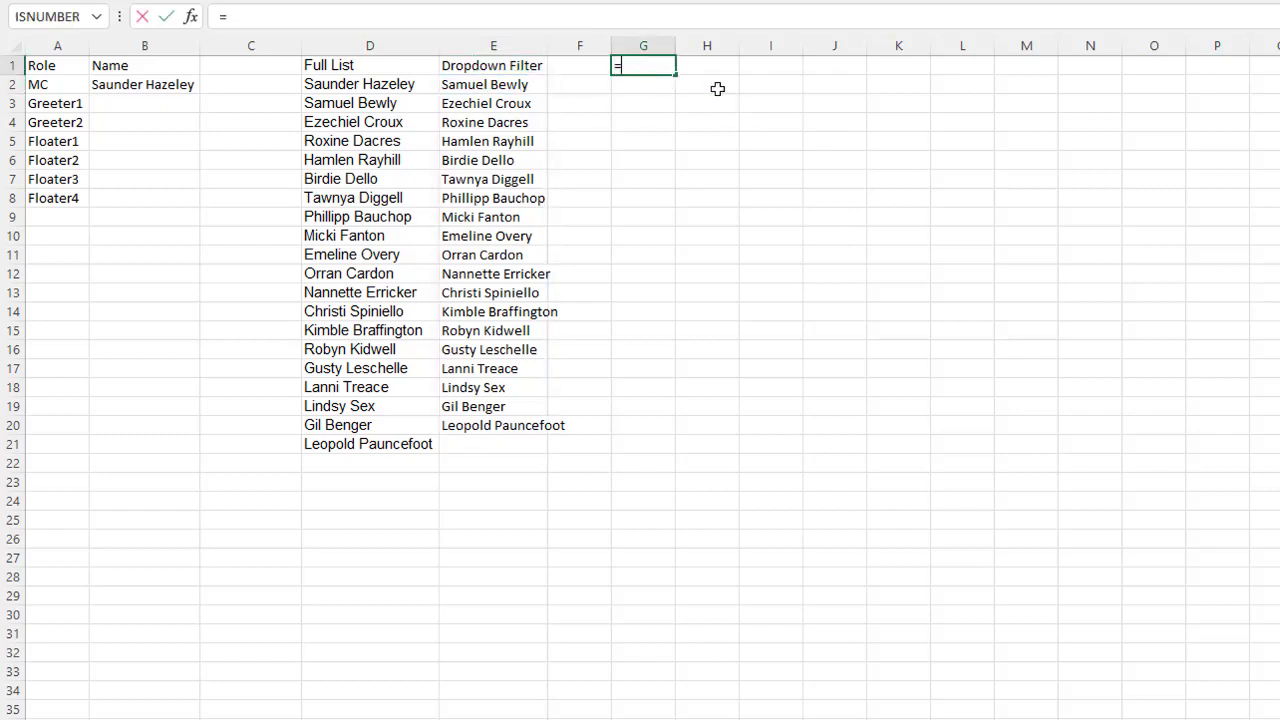
text(a1)
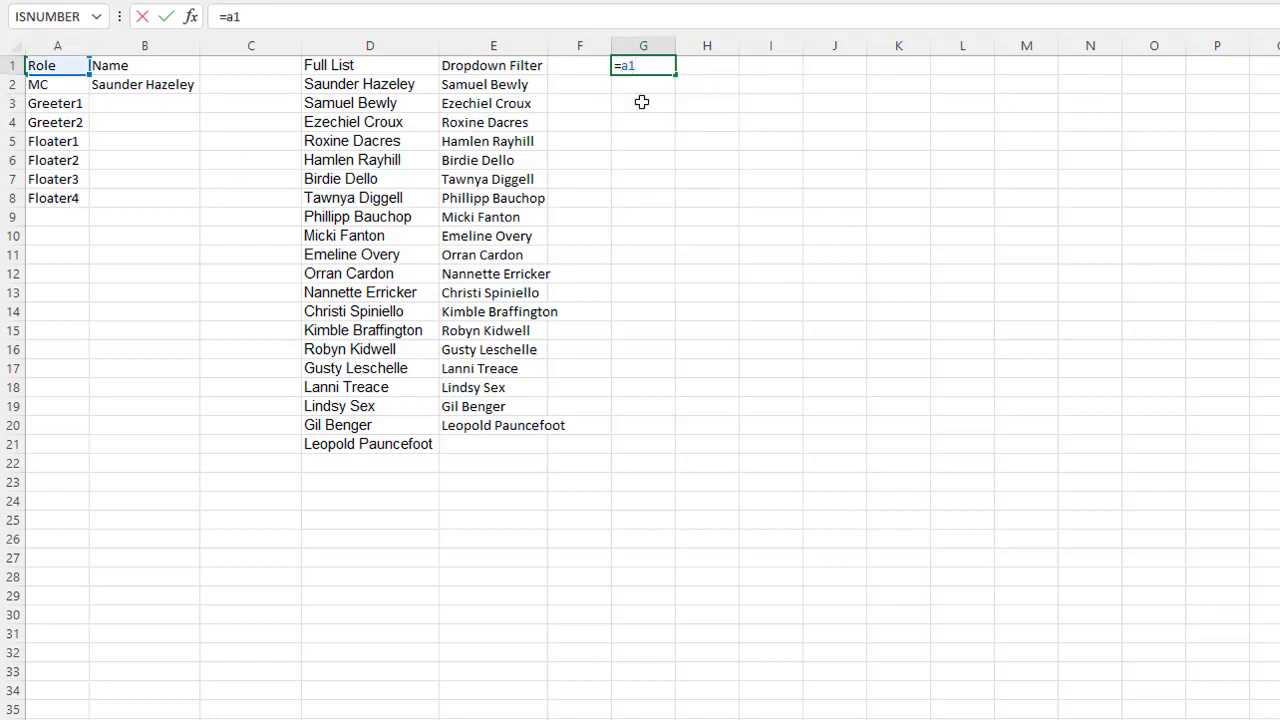
text(:a8)
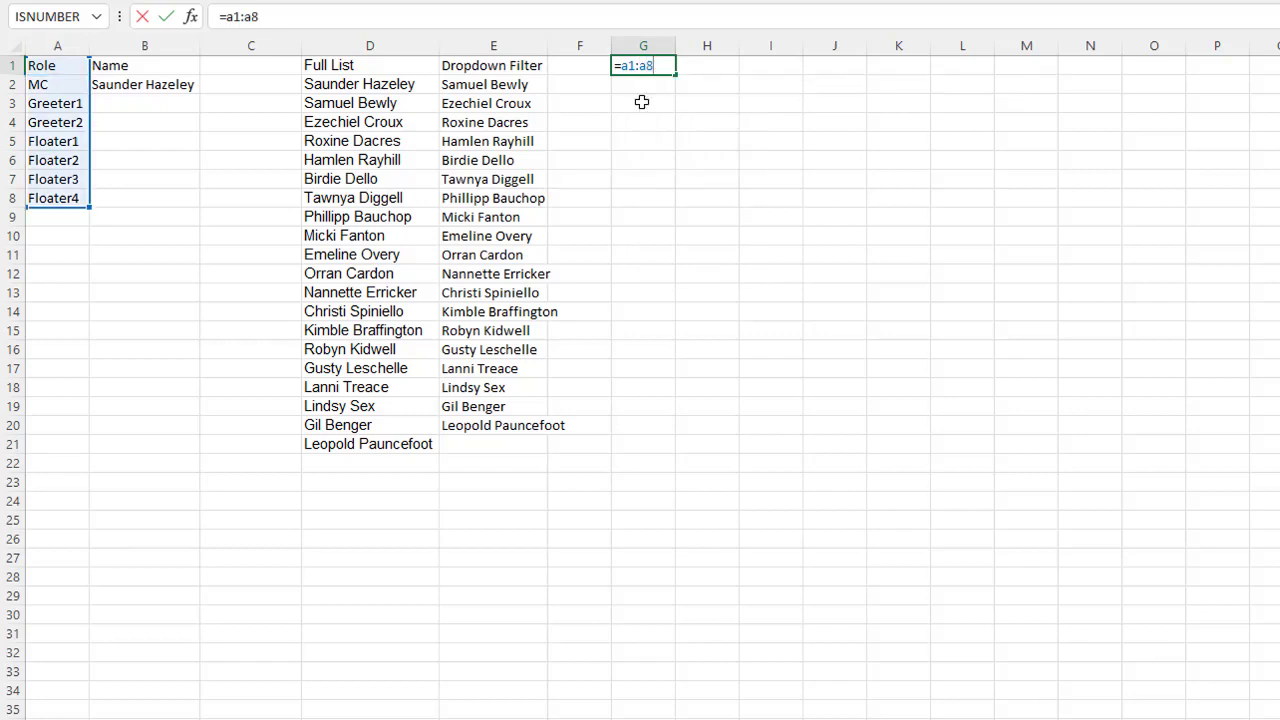
key(Return)
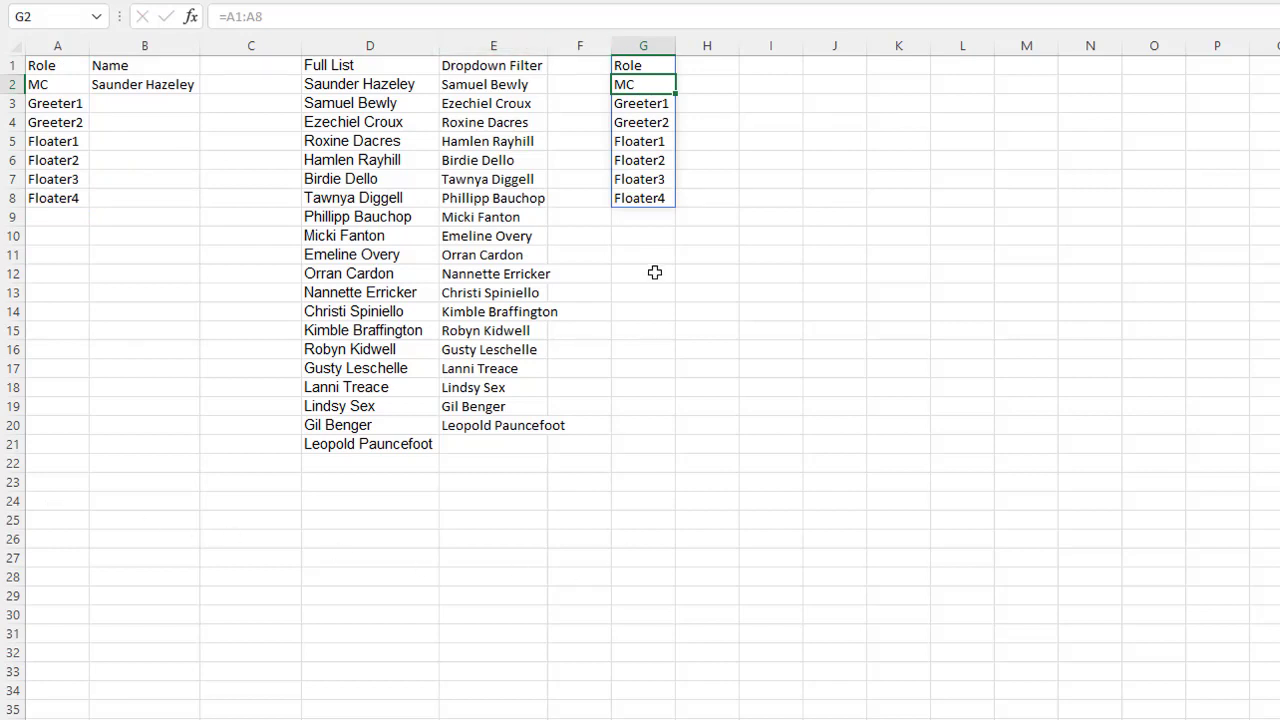
key(Up)
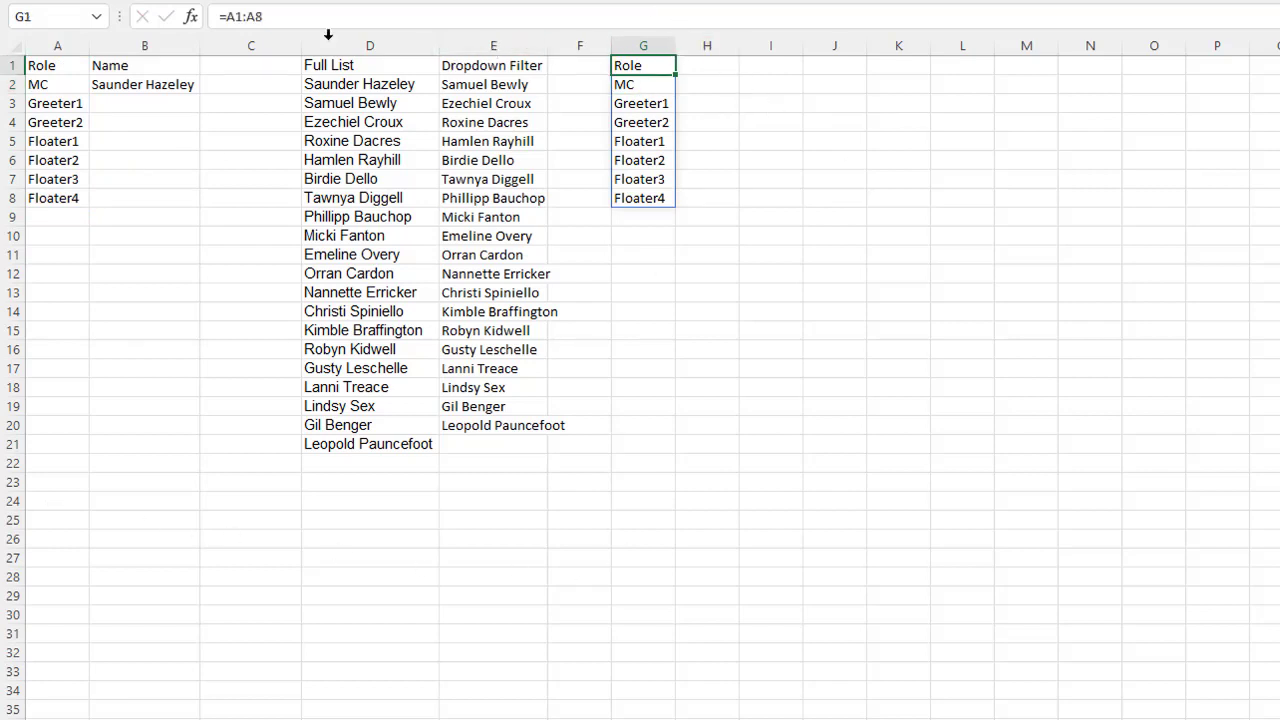
double_click(707, 66)
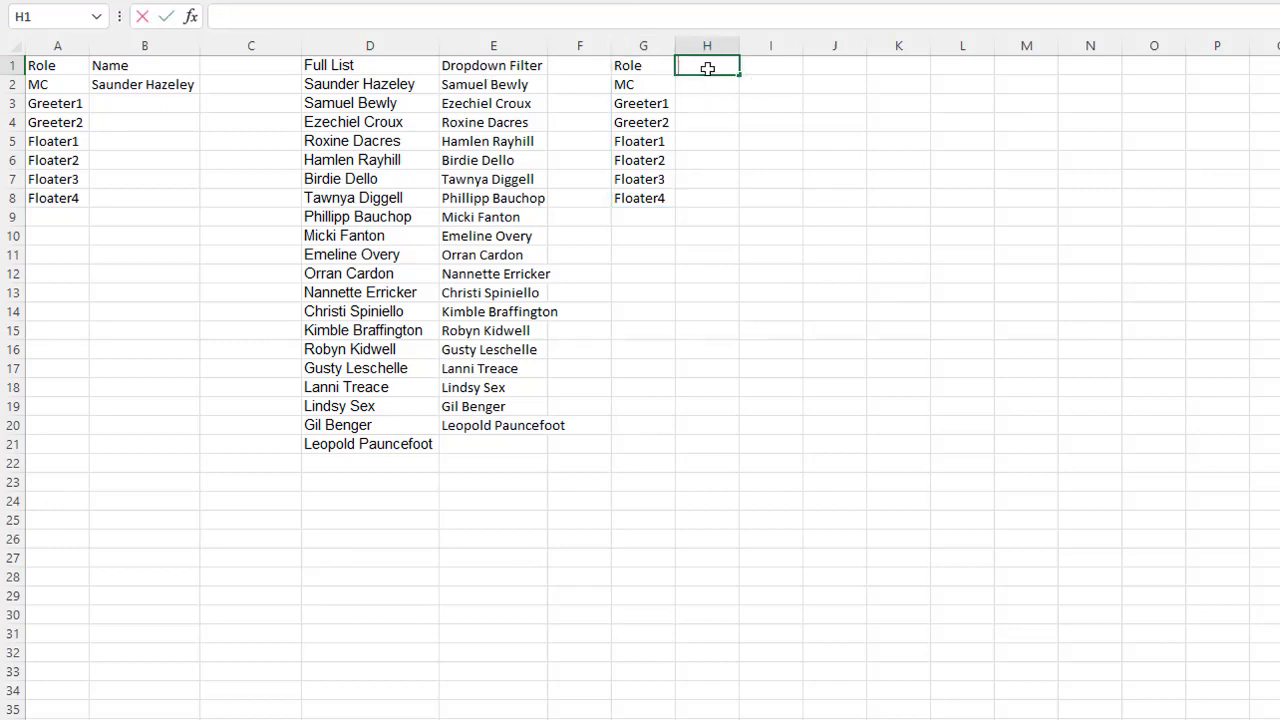
text(=@a1:)
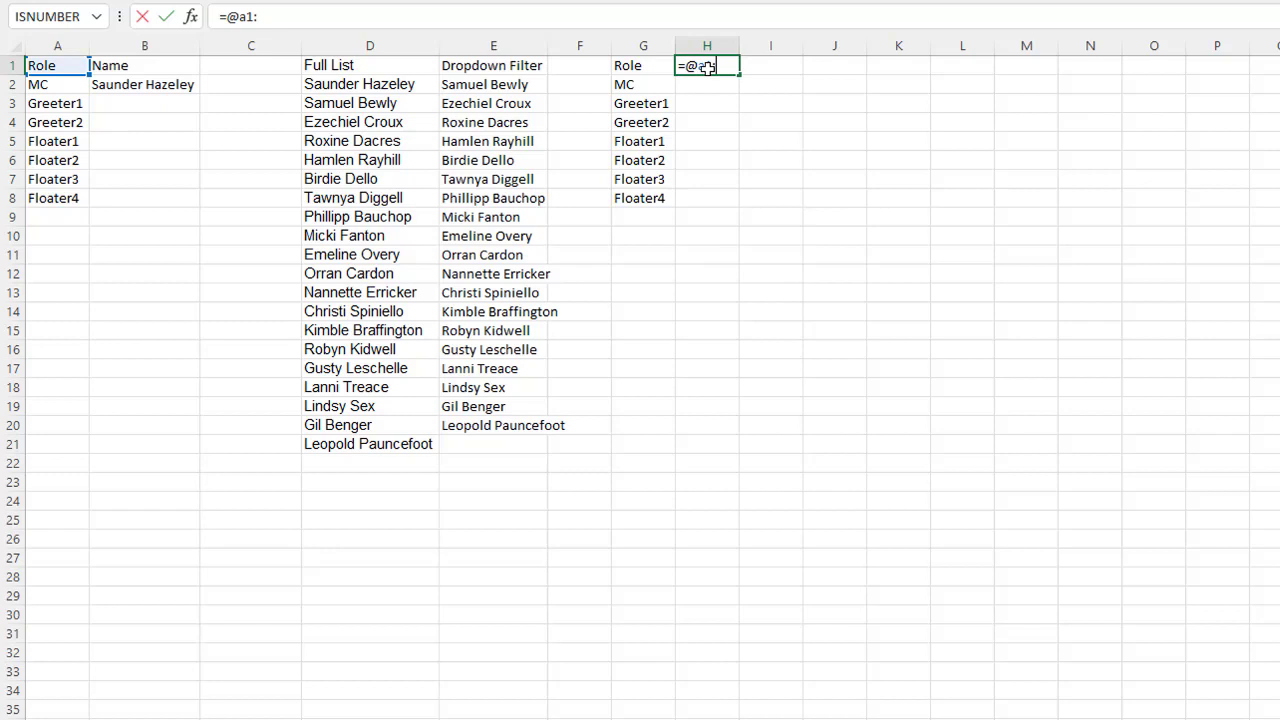
text(a8)
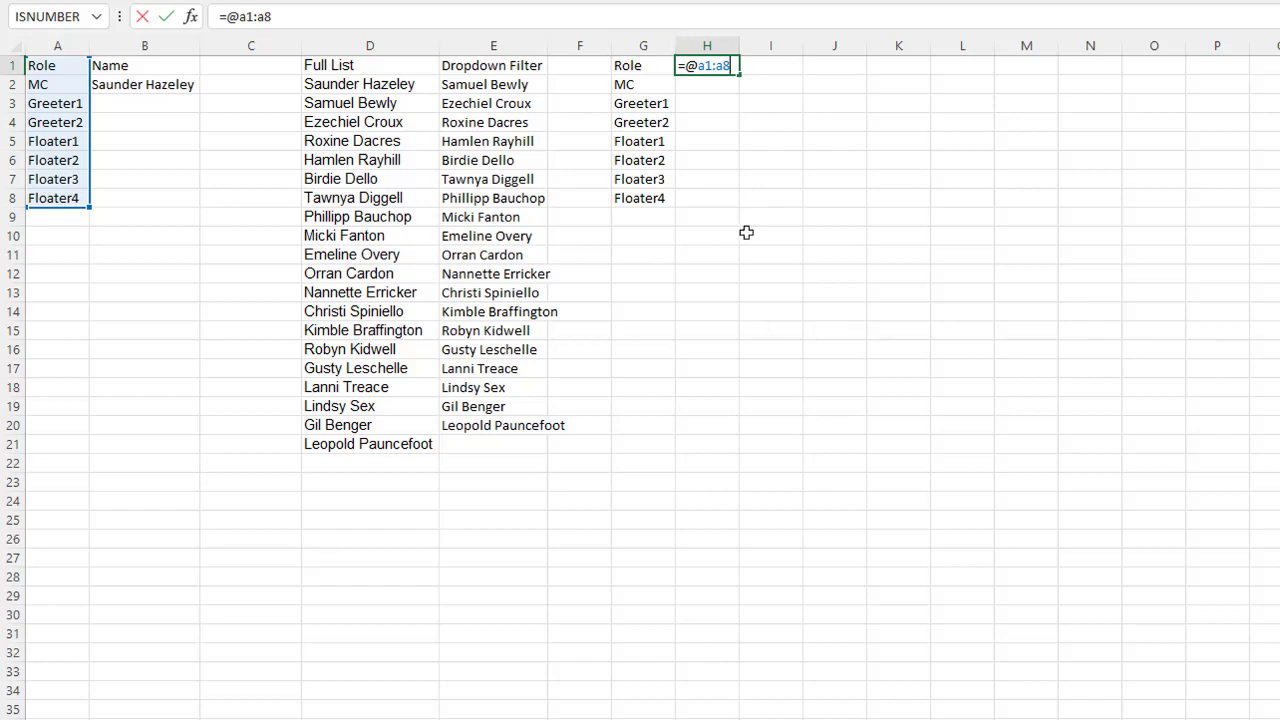
key(Return)
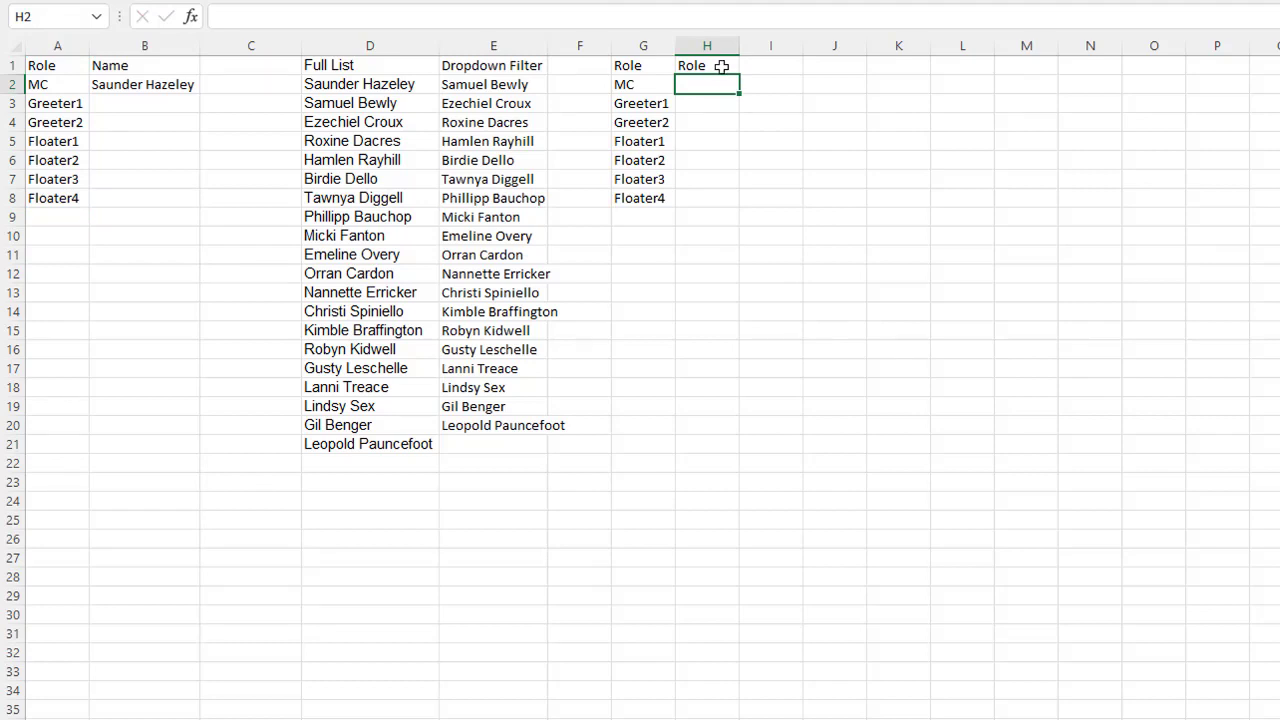
click(519, 85)
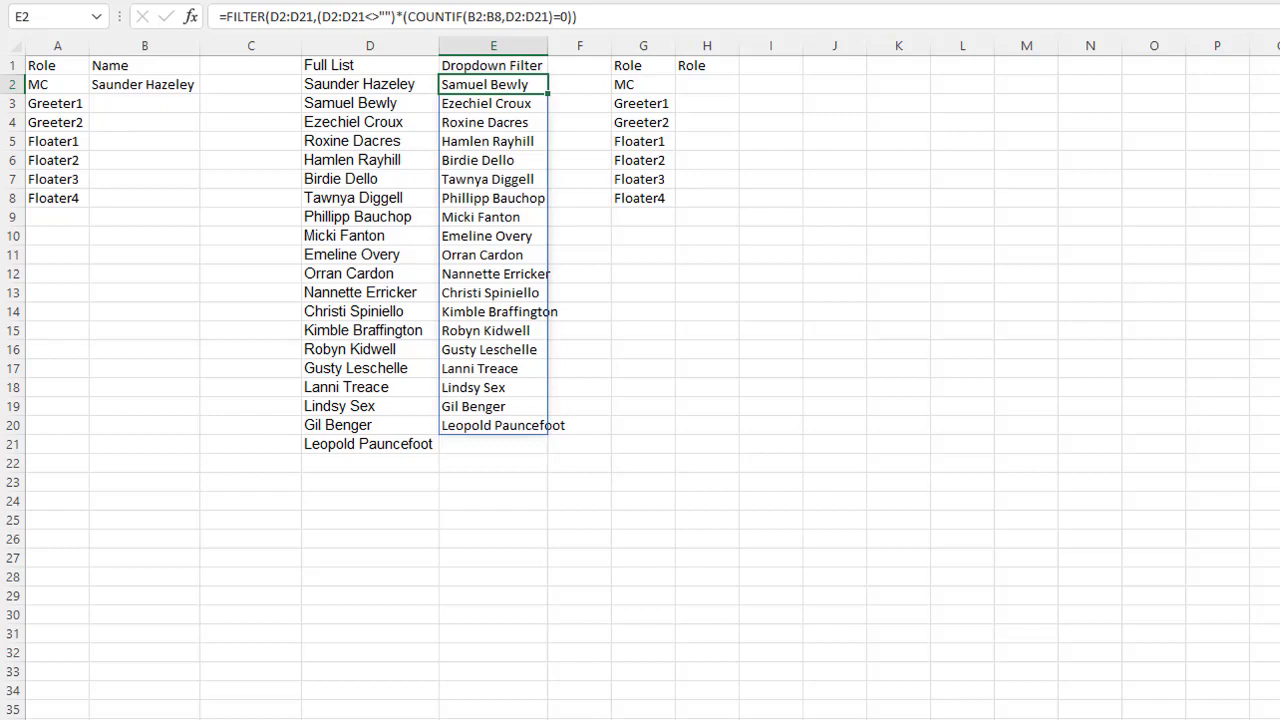
Pick a name from the dropdown for Greeter1 in B3 and another for Greeter2 in B4.
click(166, 107)
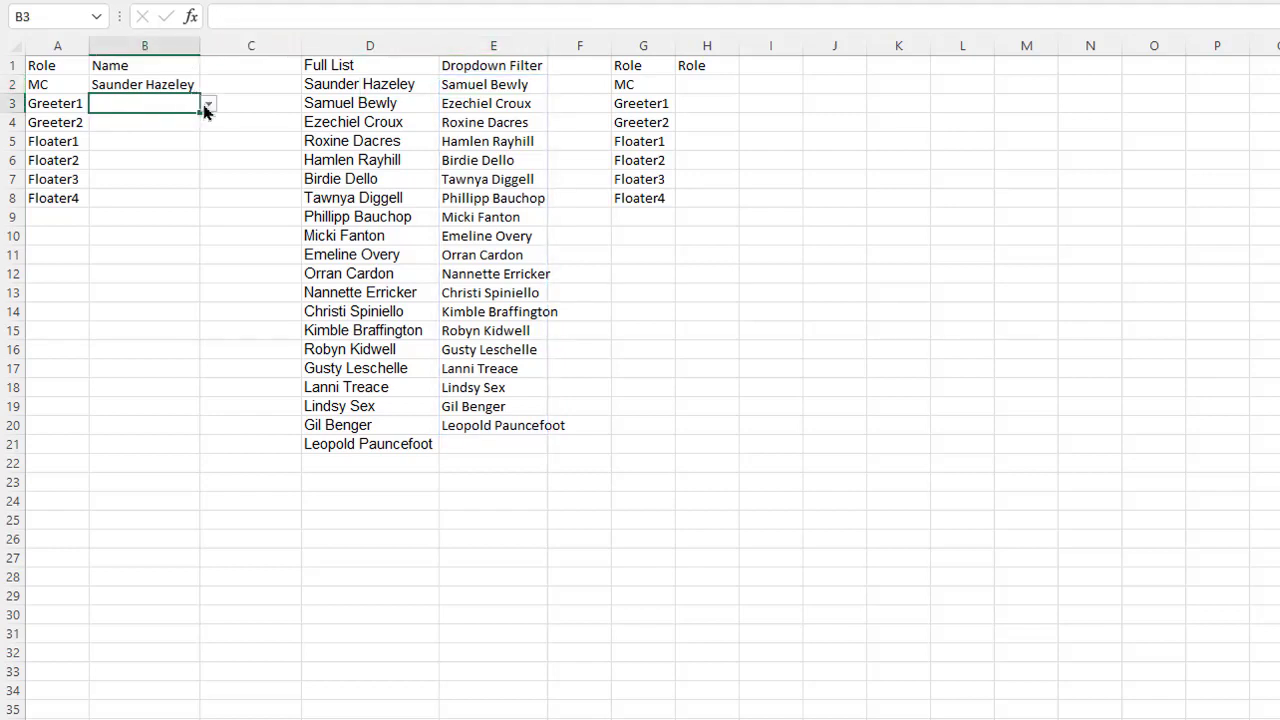
click(208, 104)
click(130, 134)
click(151, 122)
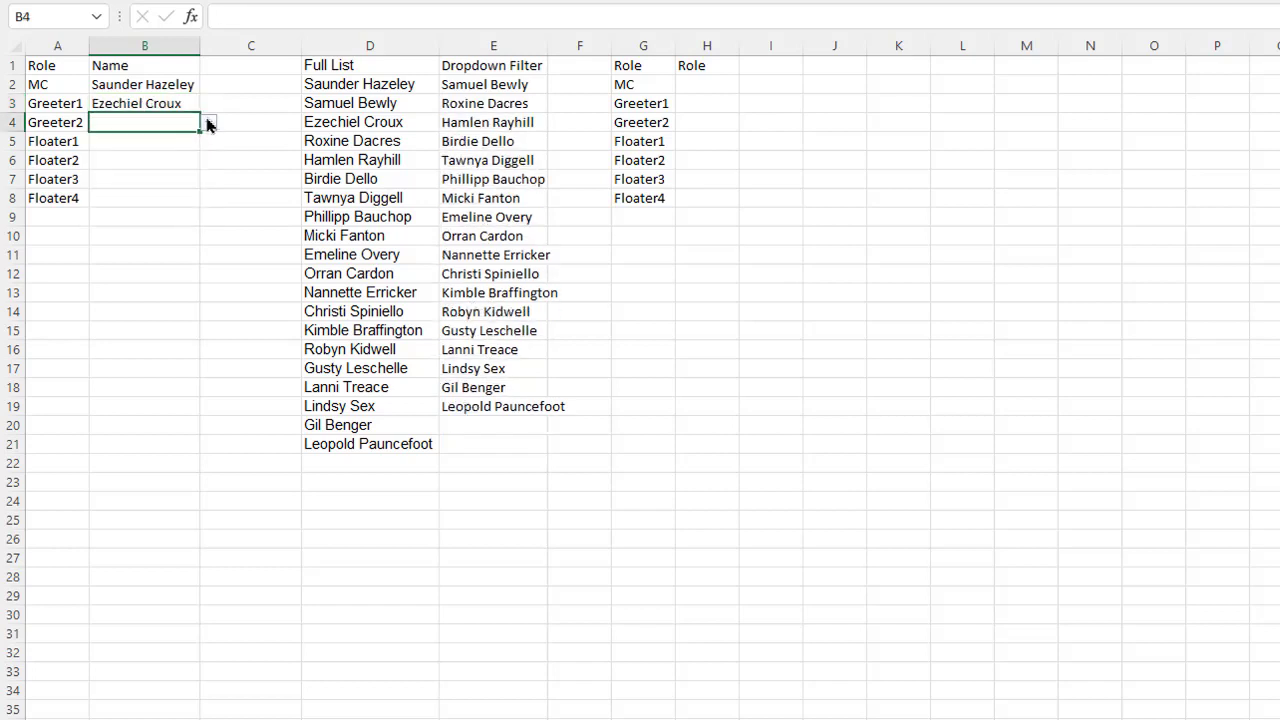
click(208, 122)
click(149, 181)
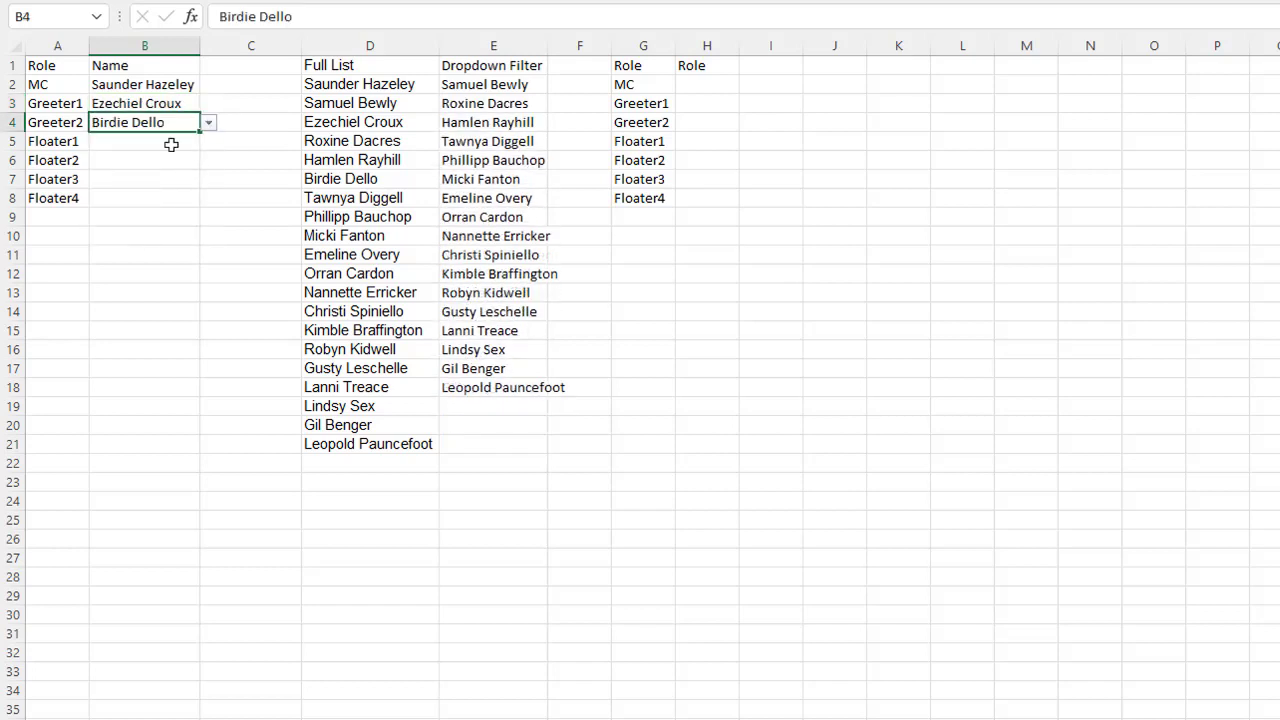
click(171, 142)
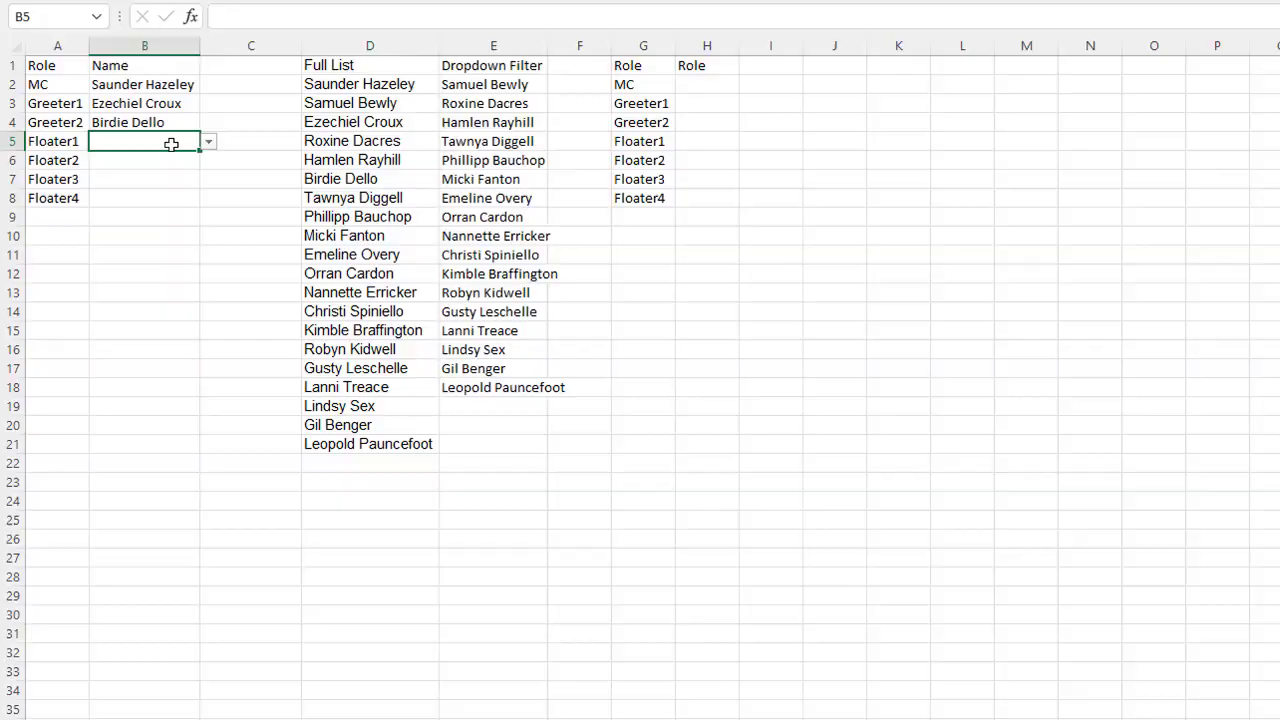